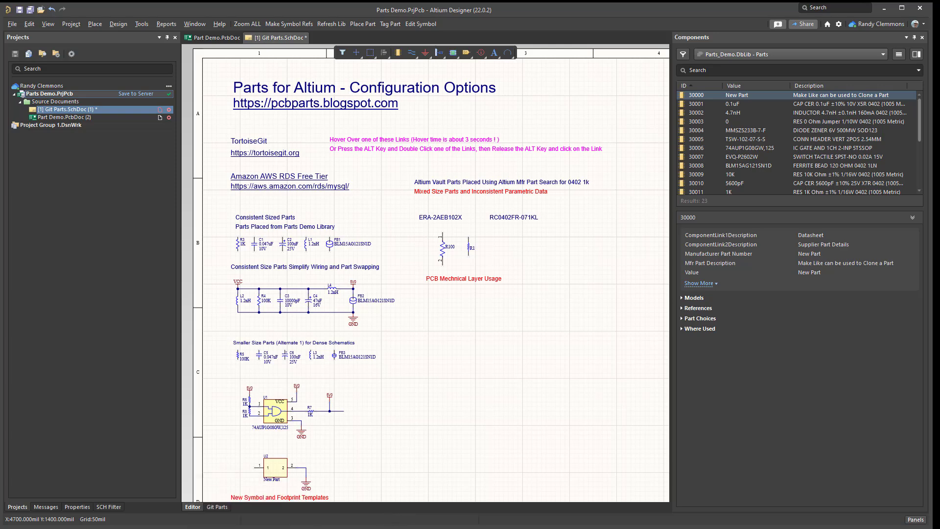
Place the TSW-102-07-S-S header and the MMSZ5233B-7-F zener diode in the empty schematic area below the PCB Mechnical Layer Usage text.
{"action": "mouse_move", "coordinate": [188, 528]}
{"action": "mouse_move", "coordinate": [920, 112]}
{"action": "left_mouse_down"}
{"action": "mouse_move", "coordinate": [932, 178]}
{"action": "mouse_move", "coordinate": [926, 101]}
{"action": "left_mouse_up"}
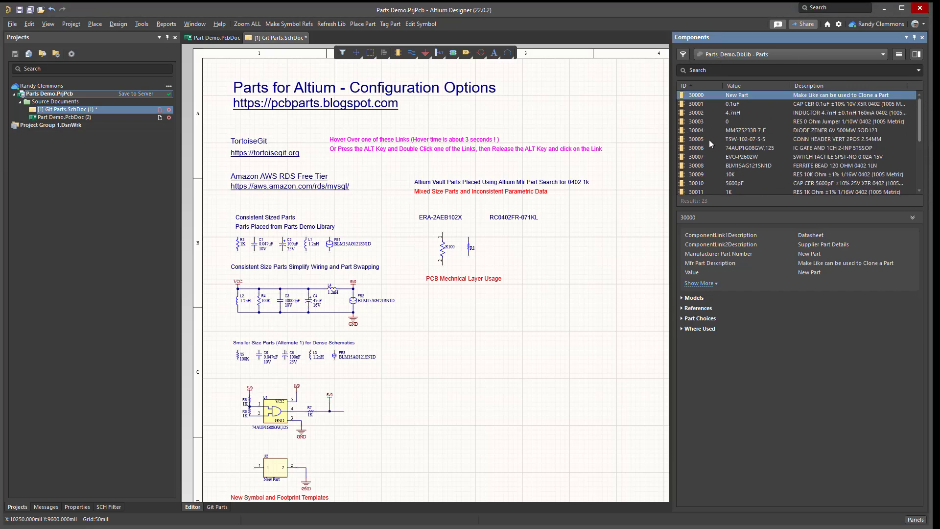
{"action": "left_click_drag", "start_coordinate": [709, 140], "coordinate": [476, 350]}
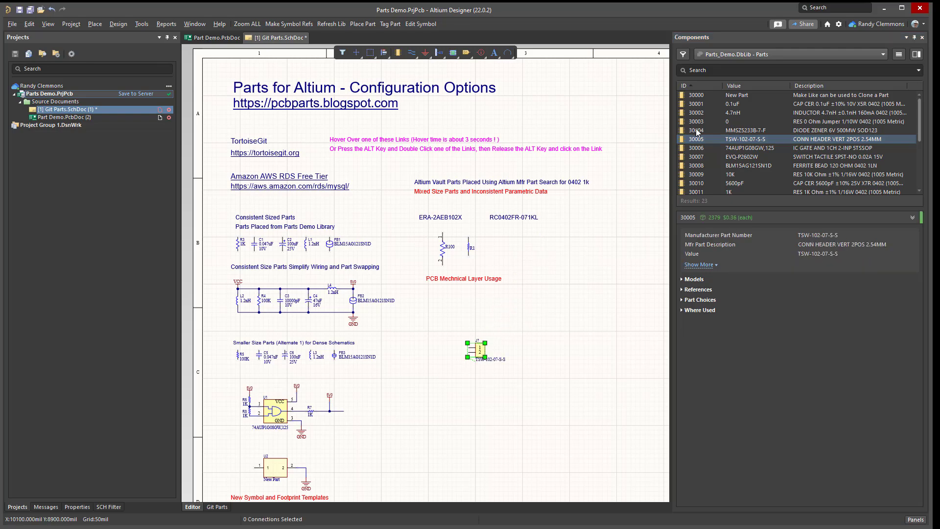
{"action": "left_click_drag", "start_coordinate": [696, 131], "coordinate": [520, 328]}
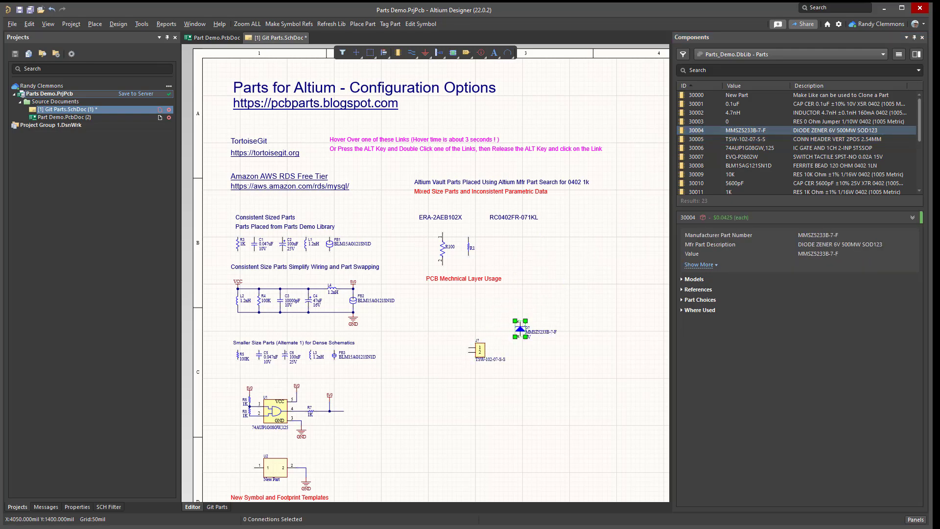
Bring up the Parts database window in Access for a look and minimize it again.
{"action": "key", "text": "alt+Tab"}
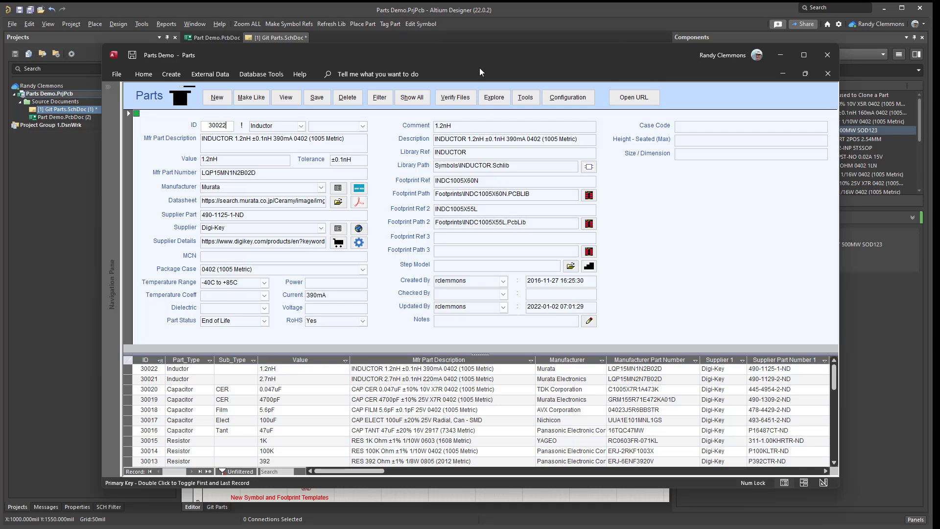
{"action": "left_click", "coordinate": [780, 55]}
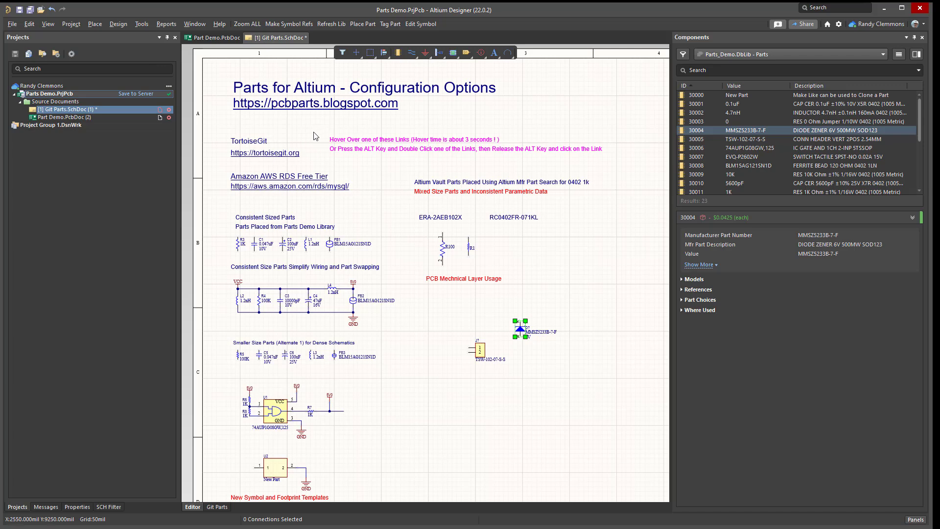
Follow the schematic's pcbparts.blogspot.com link, view the site's Download Parts page down to the download links, and minimize the browser.
{"action": "left_click", "coordinate": [285, 108]}
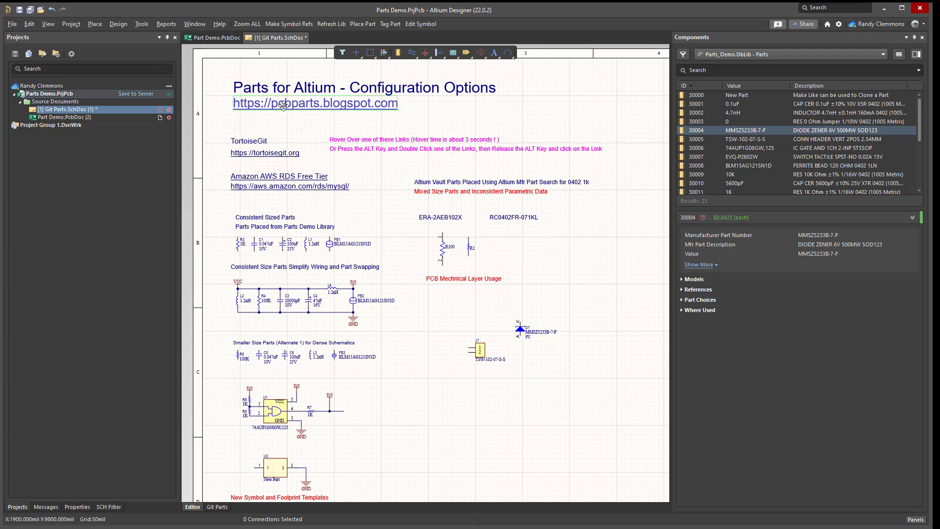
{"action": "mouse_move", "coordinate": [284, 106]}
{"action": "left_click", "coordinate": [315, 116]}
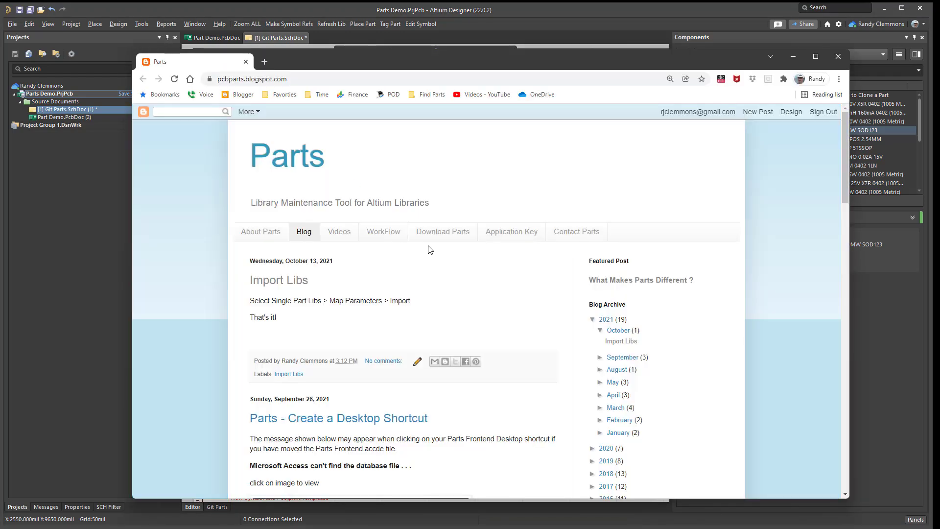
{"action": "left_click", "coordinate": [436, 234]}
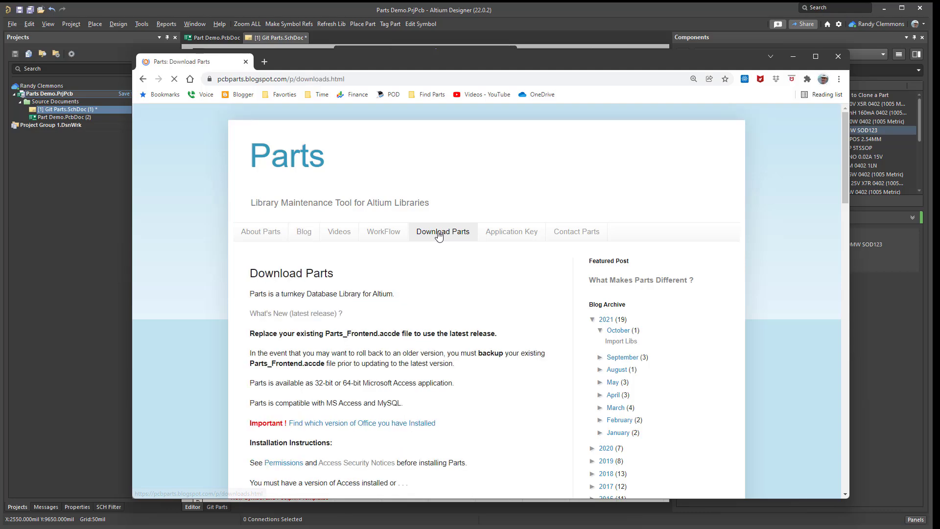
{"action": "scroll", "coordinate": [363, 313], "scroll_direction": "down", "scroll_amount": 6}
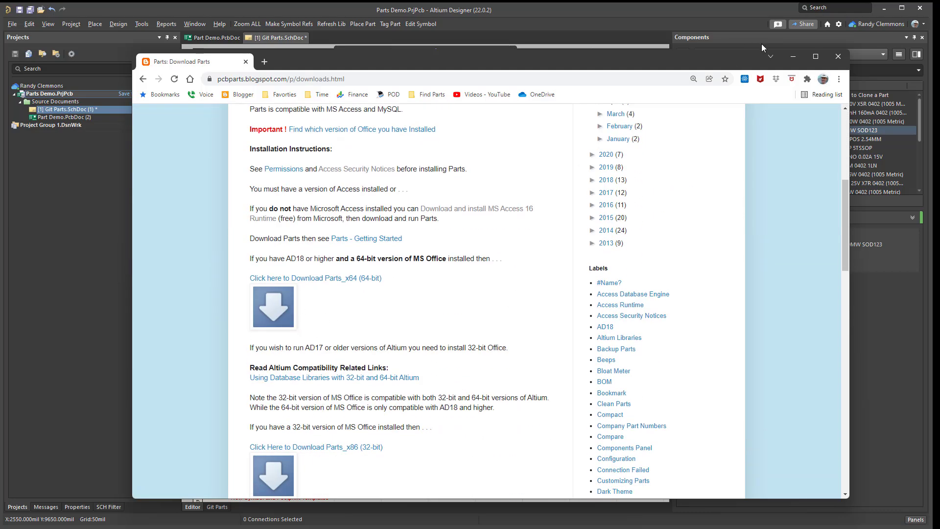
{"action": "left_click", "coordinate": [795, 57]}
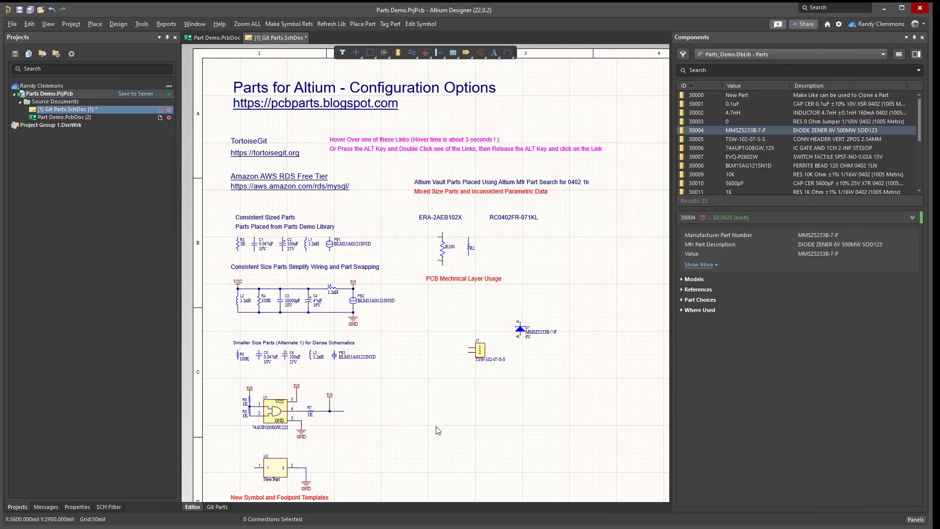
Switch to the Parts database in Access and apply the dark color theme in its configuration.
{"action": "mouse_move", "coordinate": [189, 528]}
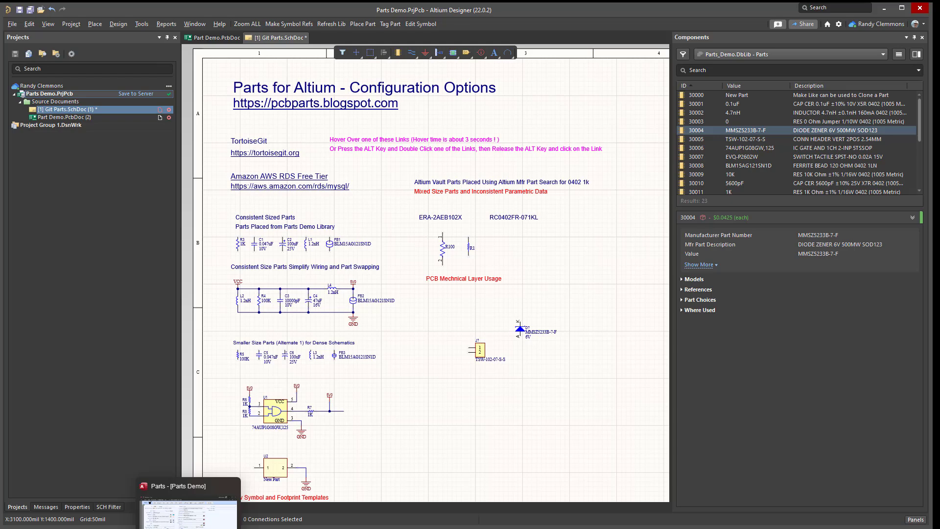
{"action": "left_click", "coordinate": [188, 511]}
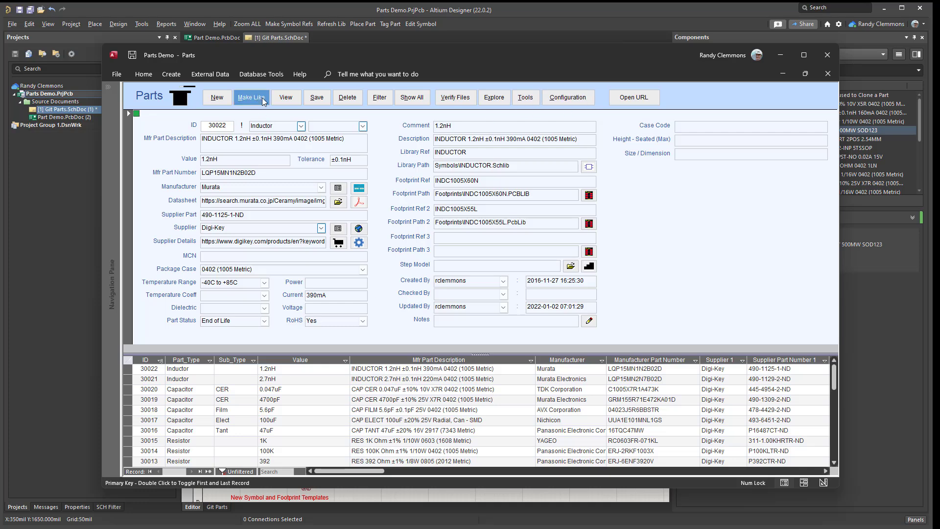
{"action": "left_click", "coordinate": [580, 97]}
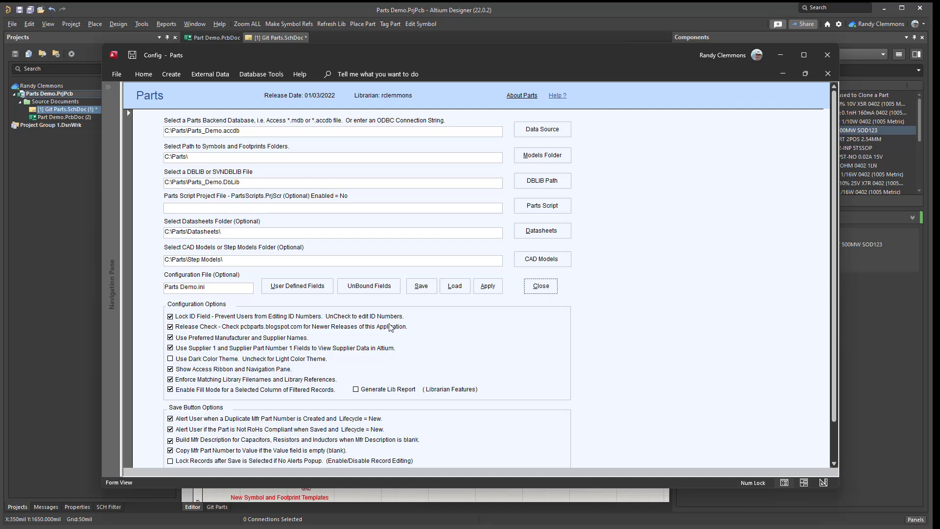
{"action": "left_click", "coordinate": [172, 360]}
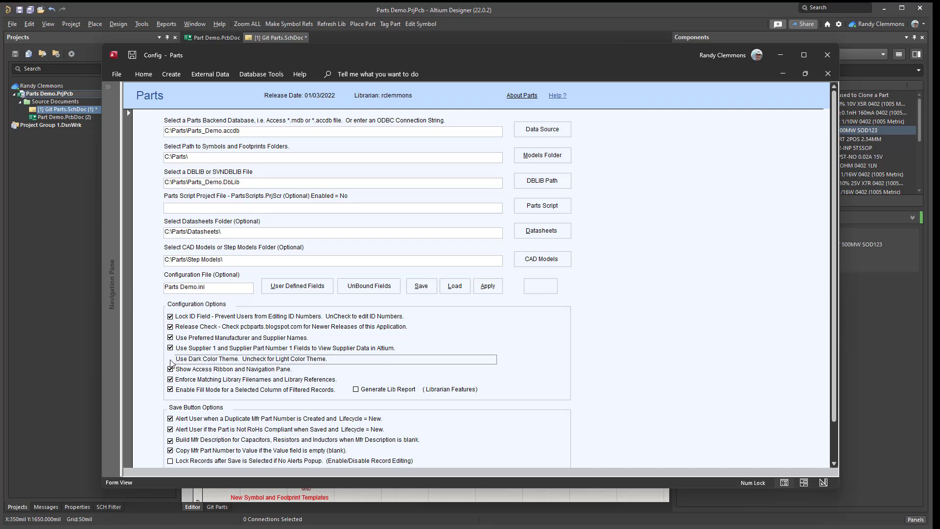
{"action": "left_click", "coordinate": [487, 286]}
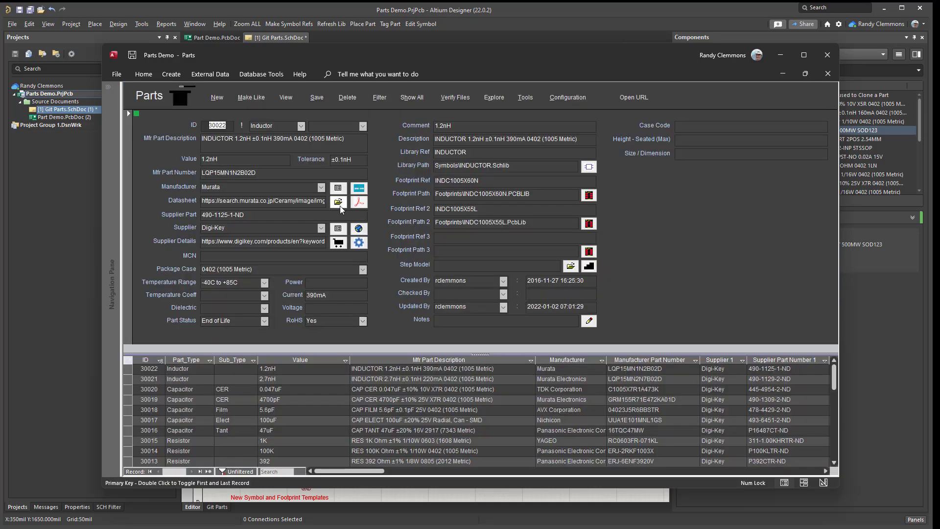
{"action": "mouse_move", "coordinate": [401, 48]}
{"action": "left_mouse_down"}
{"action": "mouse_move", "coordinate": [412, 57]}
{"action": "mouse_move", "coordinate": [401, 55]}
{"action": "left_mouse_up"}
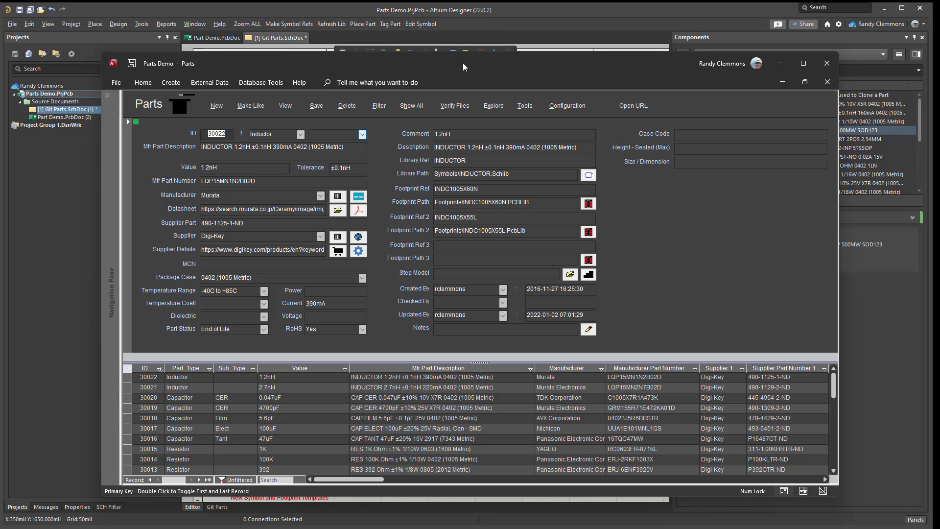
{"action": "left_click_drag", "start_coordinate": [463, 63], "coordinate": [444, 56]}
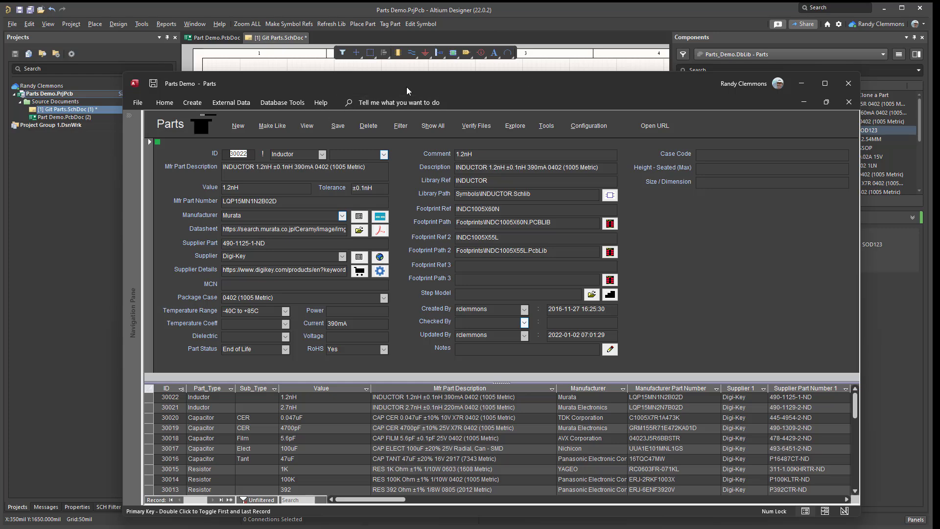
{"action": "left_click_drag", "start_coordinate": [406, 87], "coordinate": [379, 64]}
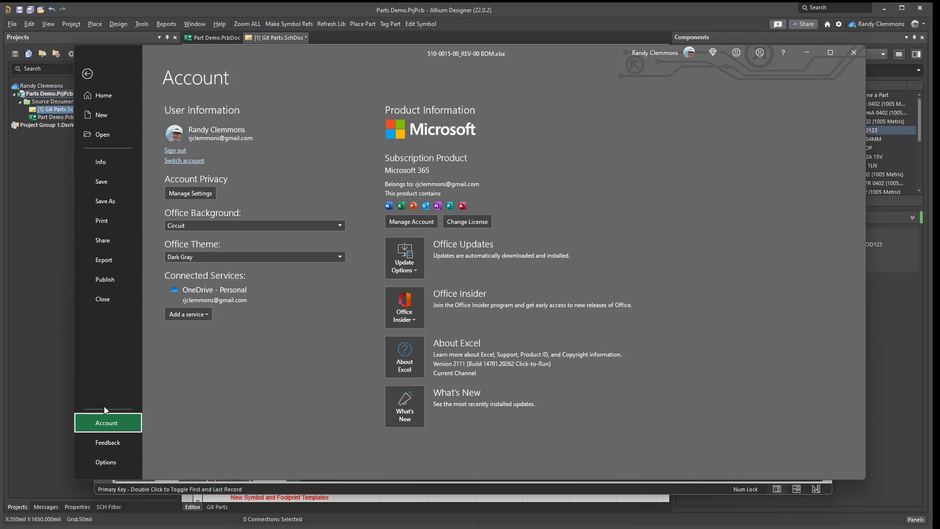
{"action": "left_click", "coordinate": [107, 462]}
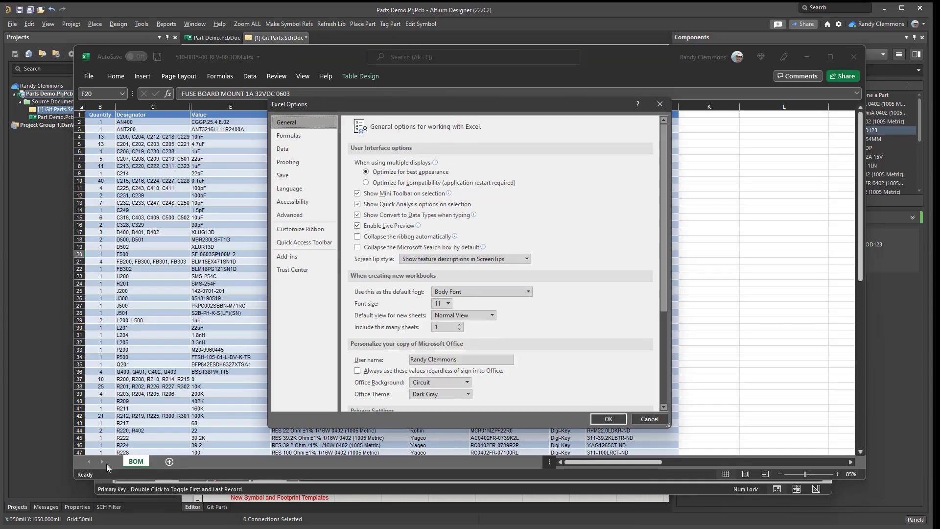
{"action": "left_click", "coordinate": [661, 104]}
{"action": "left_click", "coordinate": [88, 79]}
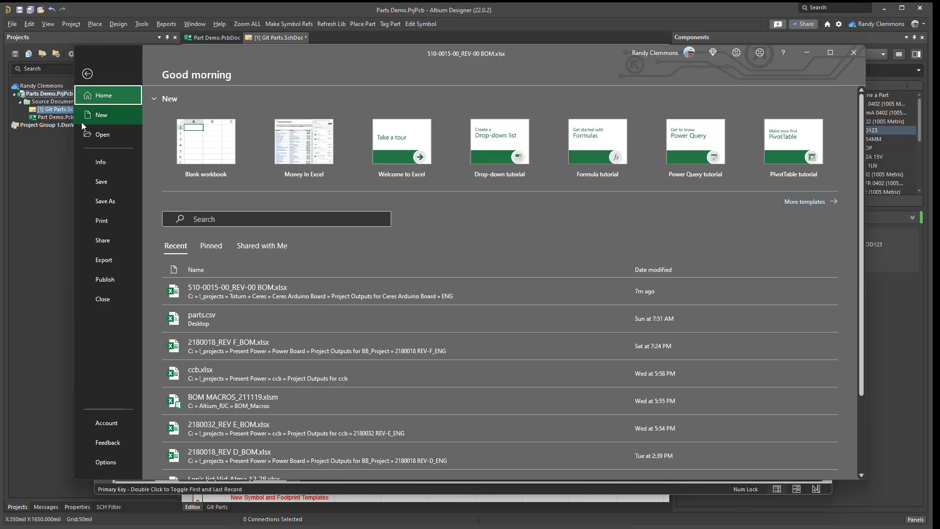
{"action": "left_click", "coordinate": [105, 430]}
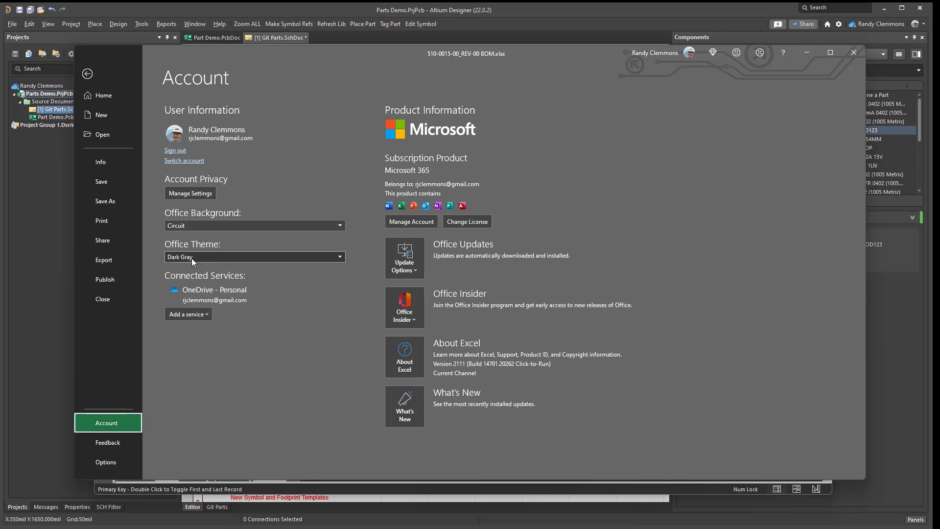
{"action": "left_click", "coordinate": [337, 257]}
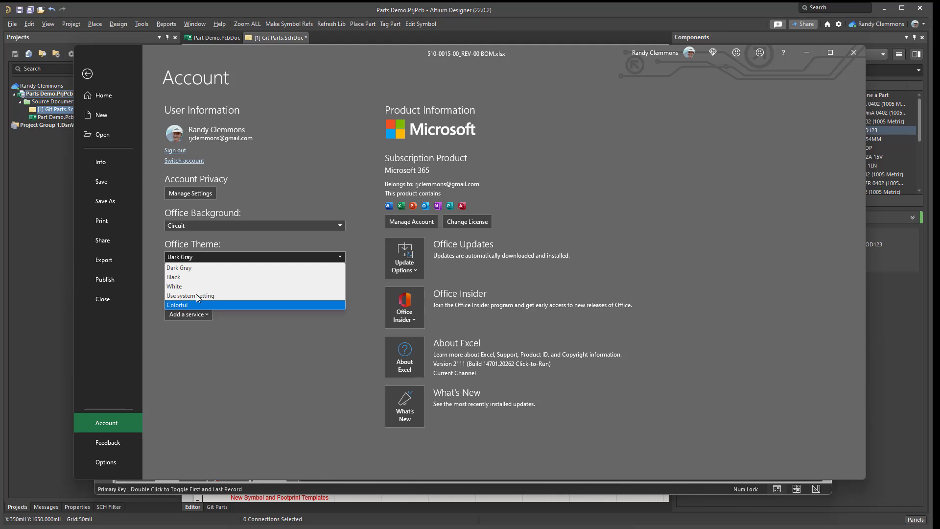
{"action": "left_click", "coordinate": [191, 269]}
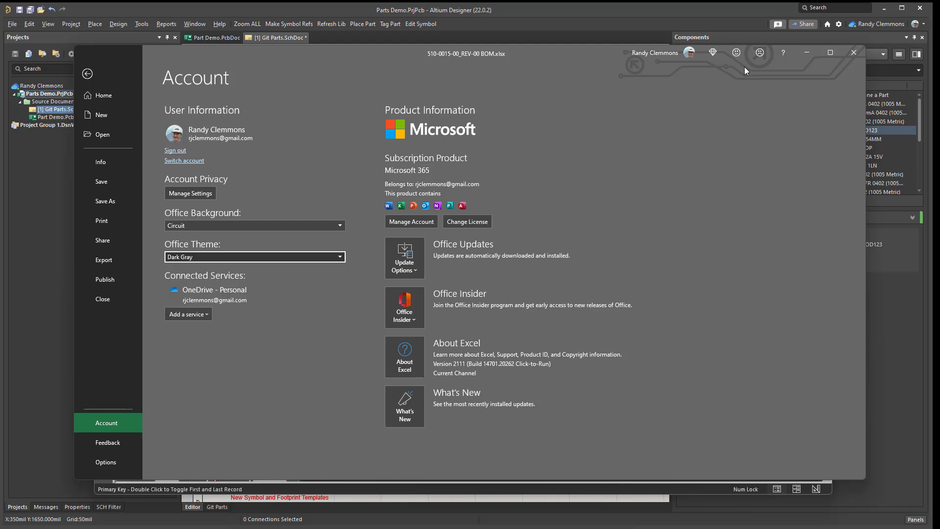
{"action": "left_click", "coordinate": [807, 52]}
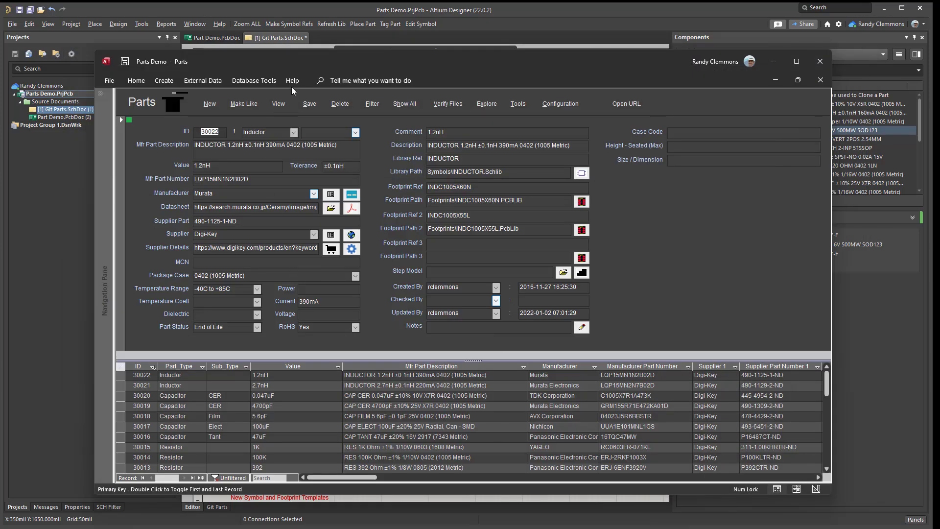
Examine the Office Theme choices in the general options of Access and close the options without saving.
{"action": "mouse_move", "coordinate": [297, 61]}
{"action": "left_mouse_down"}
{"action": "mouse_move", "coordinate": [396, 61]}
{"action": "mouse_move", "coordinate": [315, 61]}
{"action": "left_mouse_up"}
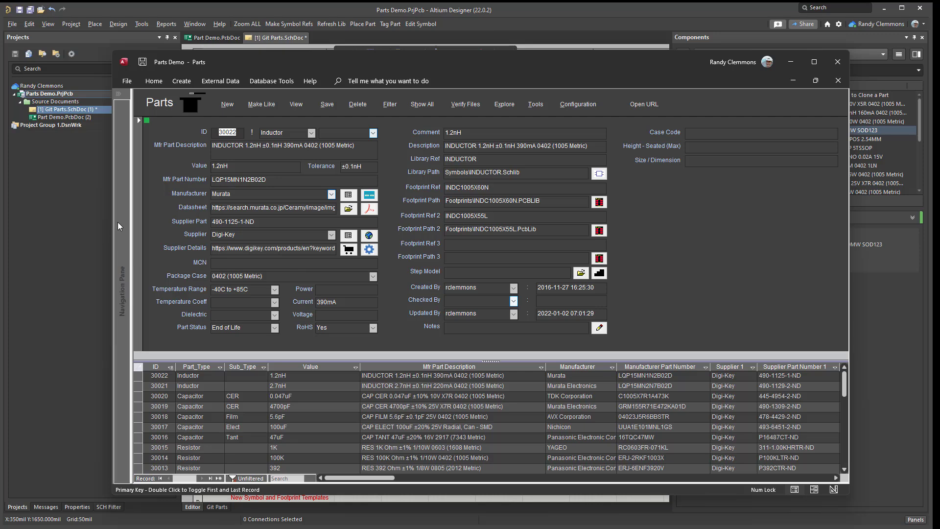
{"action": "left_click", "coordinate": [126, 80]}
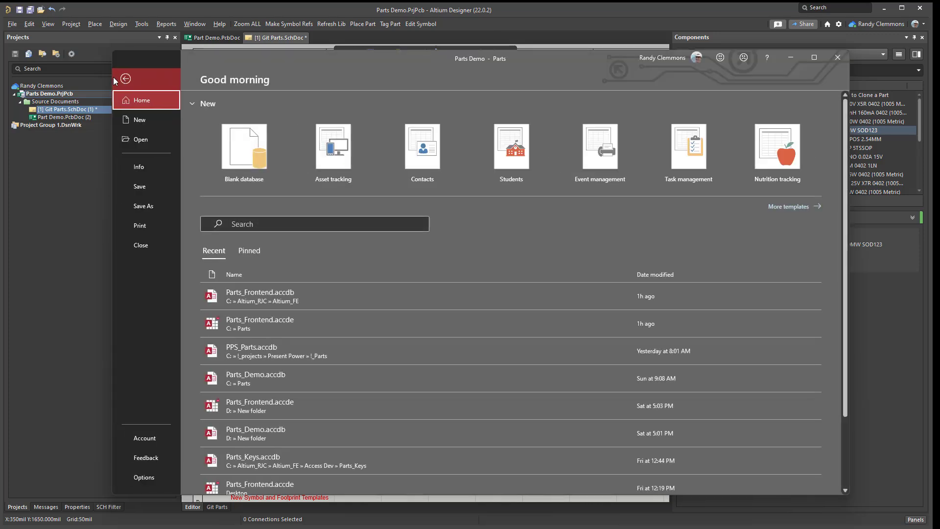
{"action": "left_click", "coordinate": [141, 479]}
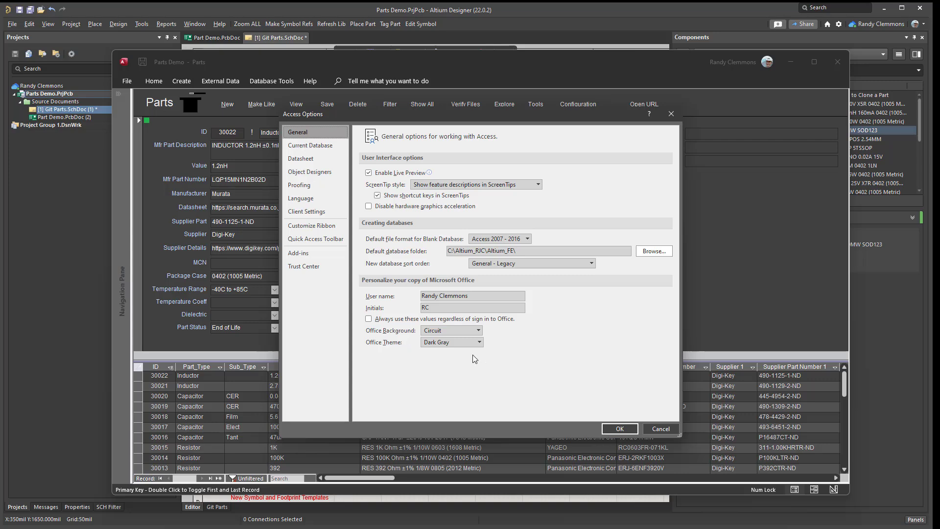
{"action": "left_click", "coordinate": [478, 342]}
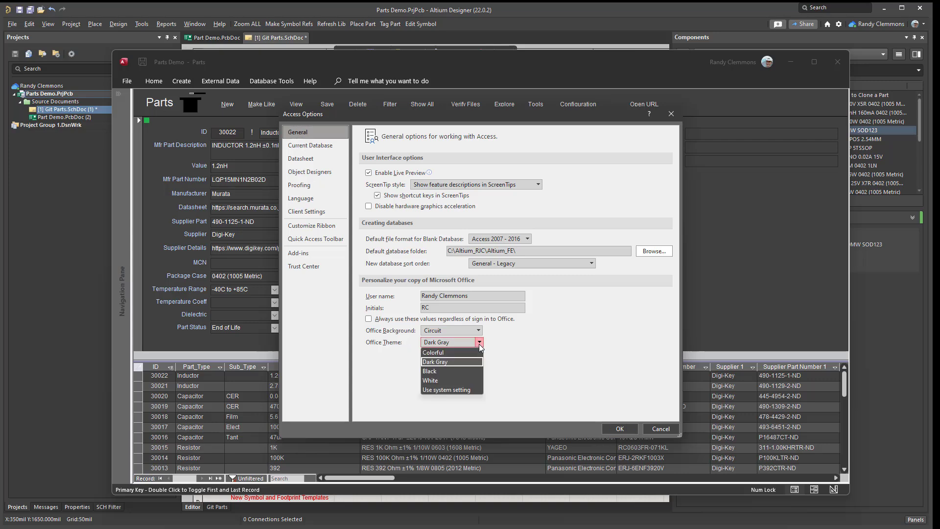
{"action": "left_click", "coordinate": [446, 361]}
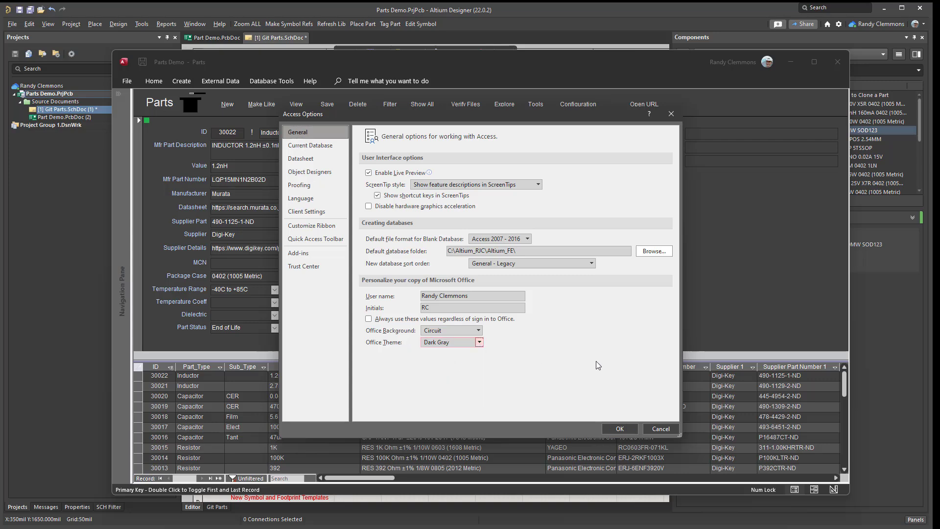
{"action": "left_click", "coordinate": [671, 114]}
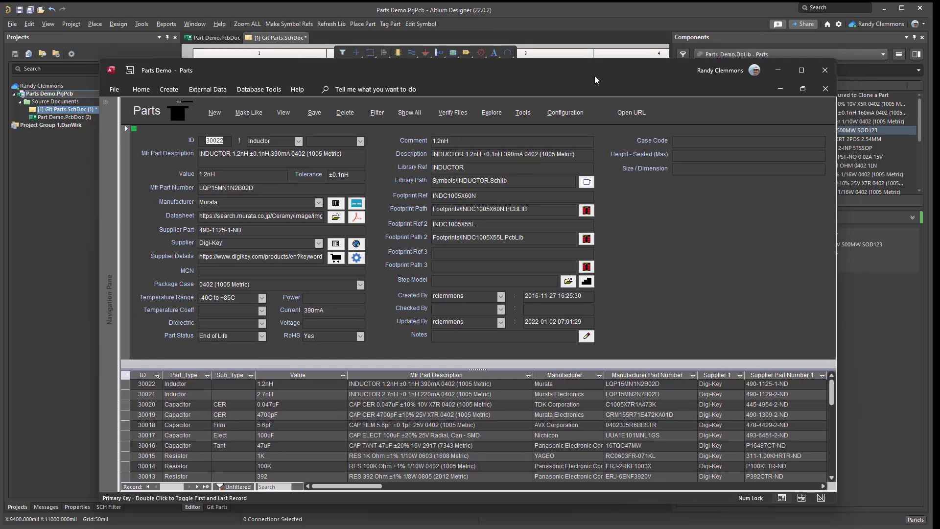
Turn off the dark color theme in the Parts configuration and apply the light theme.
{"action": "left_click", "coordinate": [237, 131]}
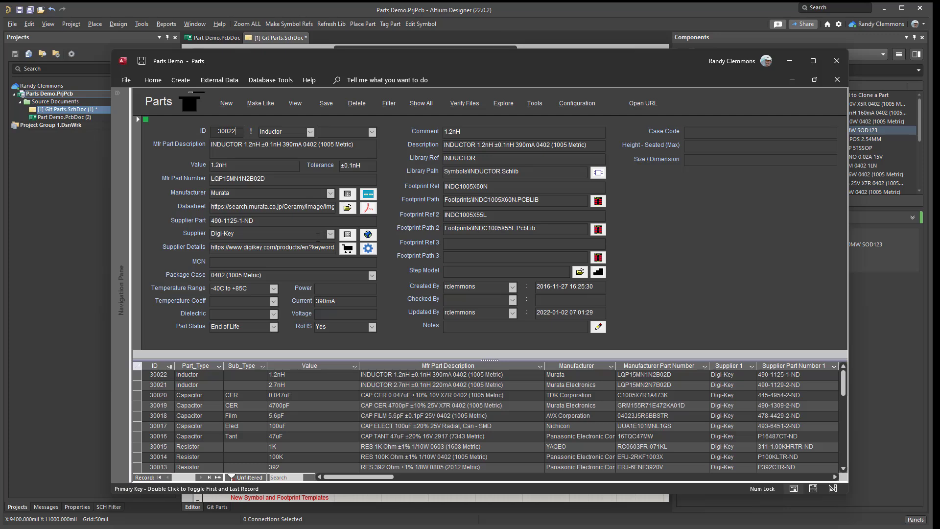
{"action": "left_click", "coordinate": [575, 104]}
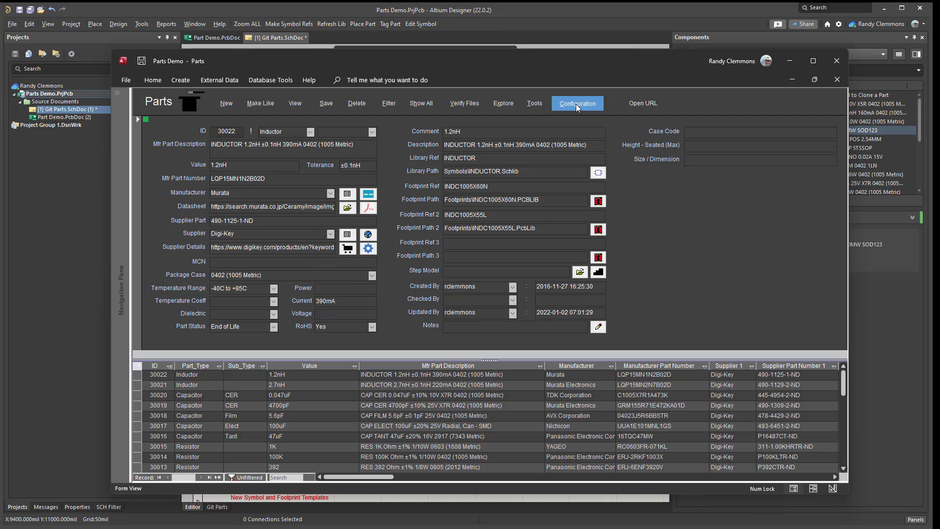
{"action": "left_click", "coordinate": [180, 364]}
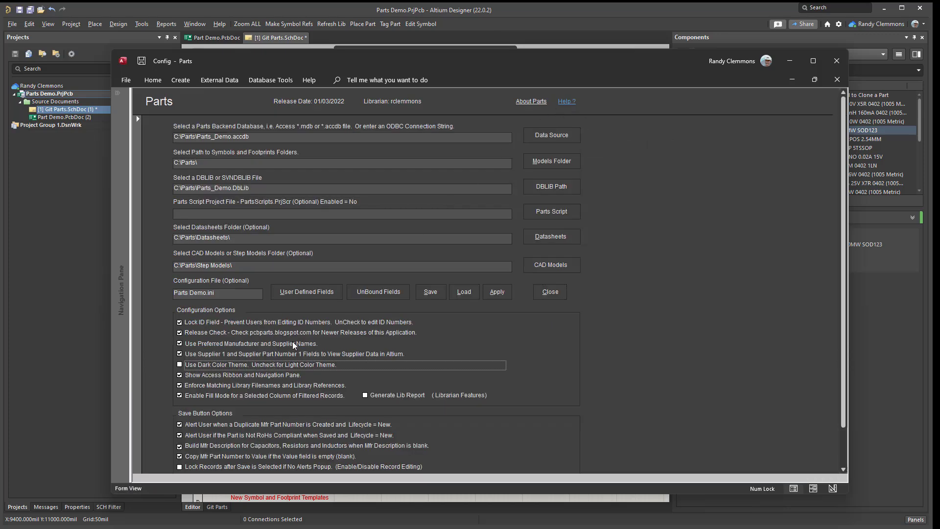
{"action": "left_click", "coordinate": [495, 293]}
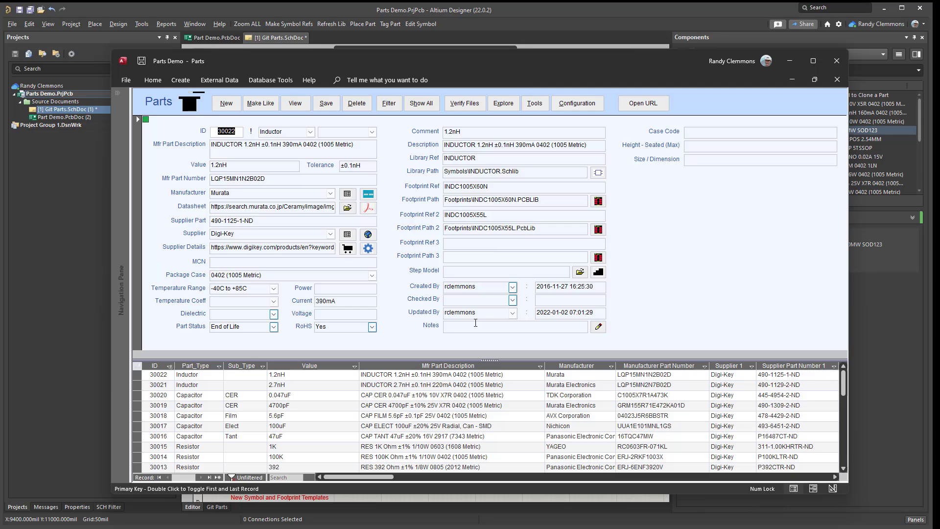
Open the Parts website from the title of the Parts form.
{"action": "left_click", "coordinate": [154, 104]}
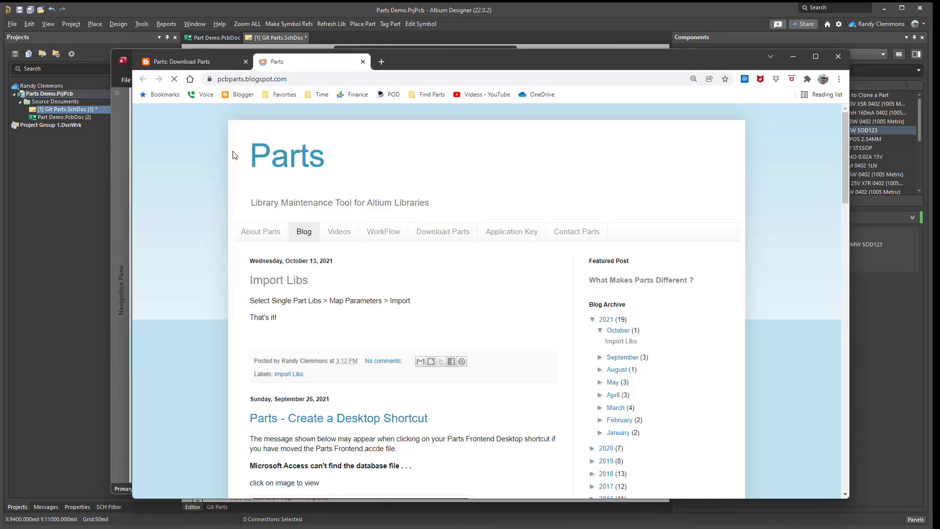
Collapse the 2021 entries in the blog archive, look over the Parts blog page and minimize the browser.
{"action": "left_click", "coordinate": [593, 319]}
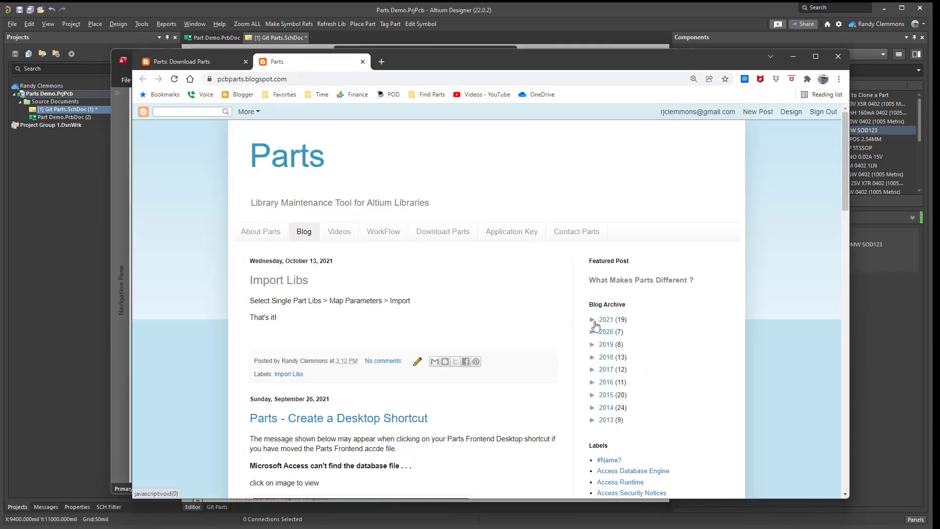
{"action": "scroll", "coordinate": [621, 309], "scroll_direction": "down", "scroll_amount": 3}
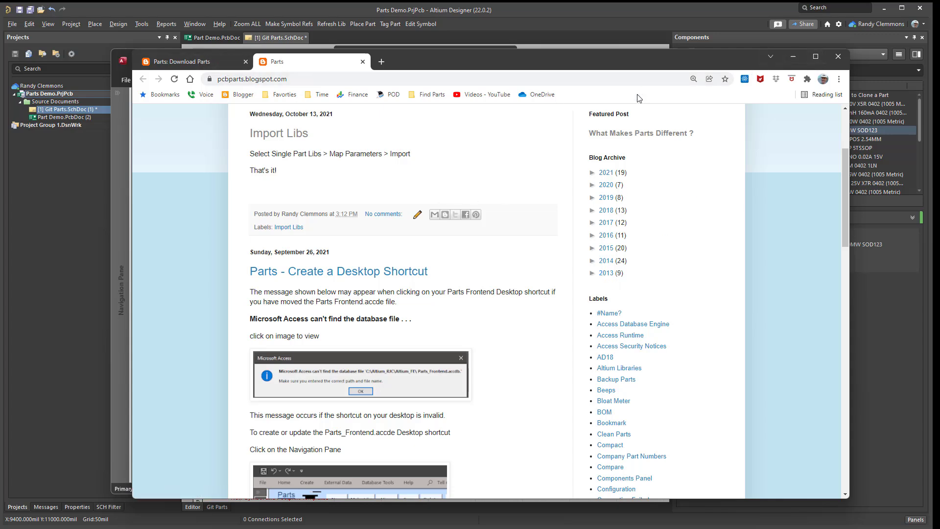
{"action": "left_click", "coordinate": [792, 59]}
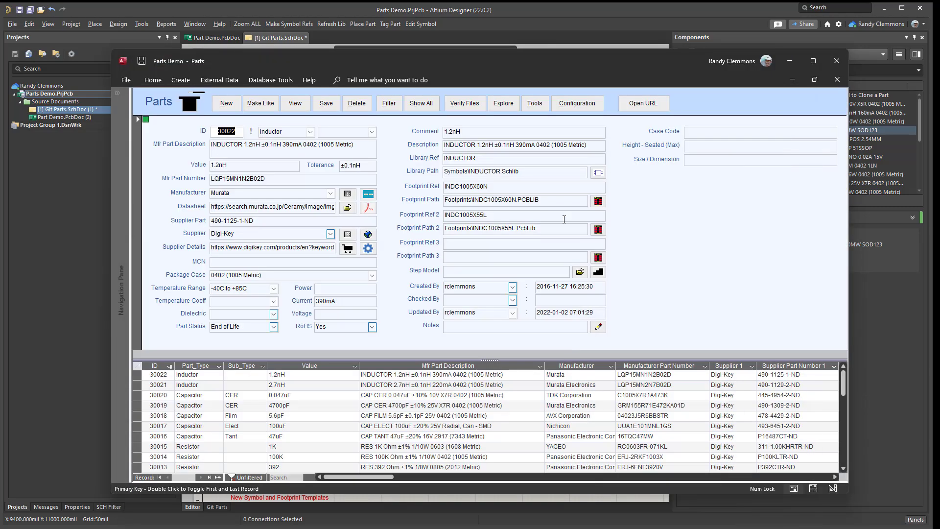
Load the Totum_AWS.ini configuration file in the Parts configuration and apply it.
{"action": "left_click_drag", "start_coordinate": [412, 63], "coordinate": [401, 65]}
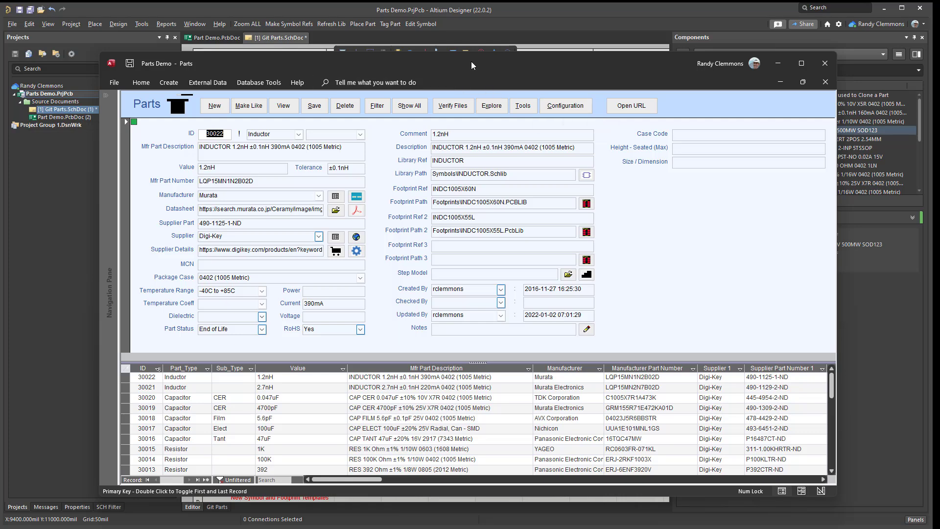
{"action": "left_click_drag", "start_coordinate": [471, 60], "coordinate": [461, 54]}
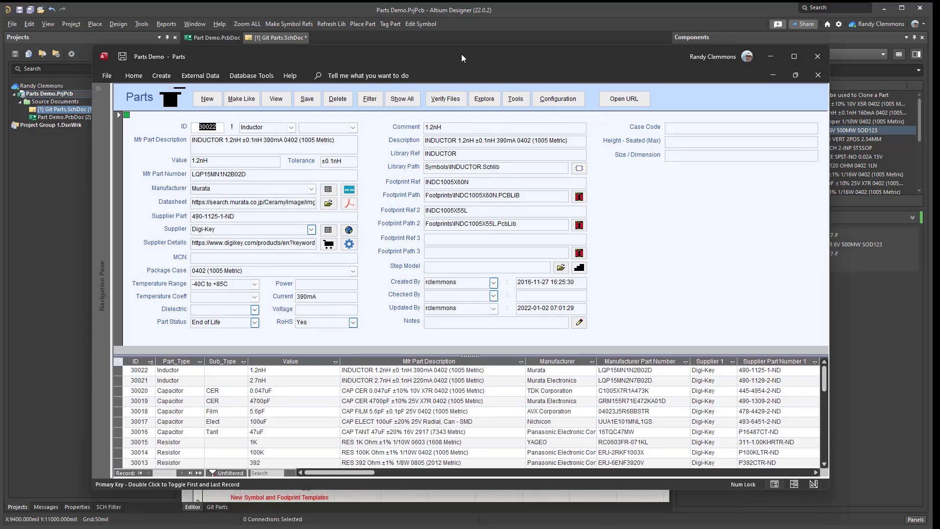
{"action": "left_click", "coordinate": [560, 101]}
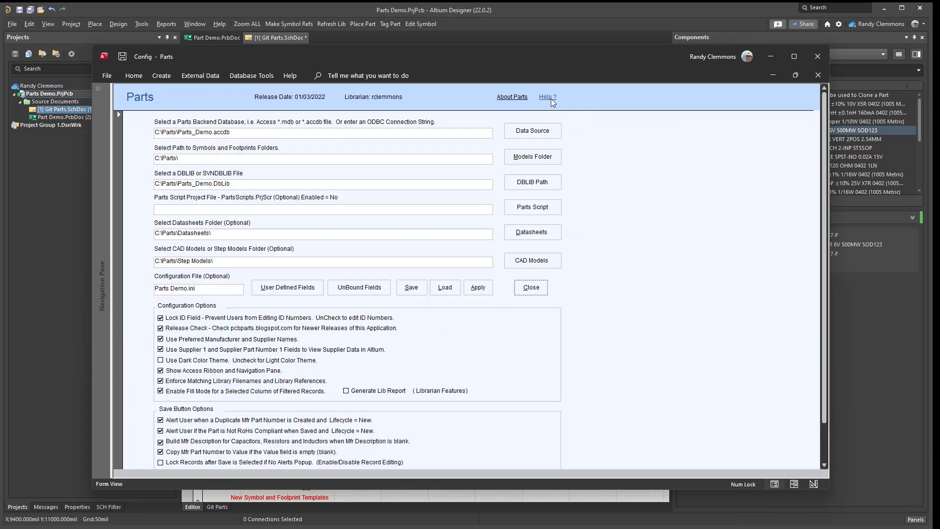
{"action": "left_click", "coordinate": [445, 288]}
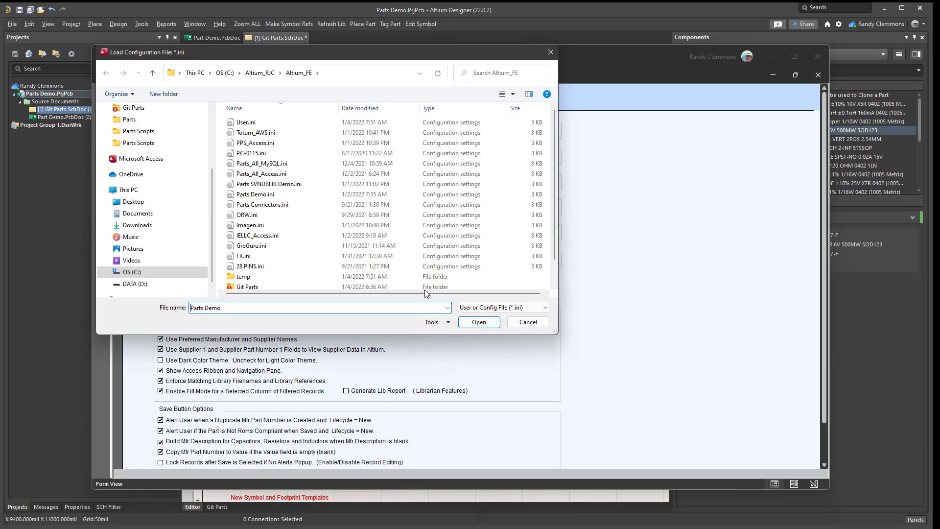
{"action": "double_click", "coordinate": [258, 133]}
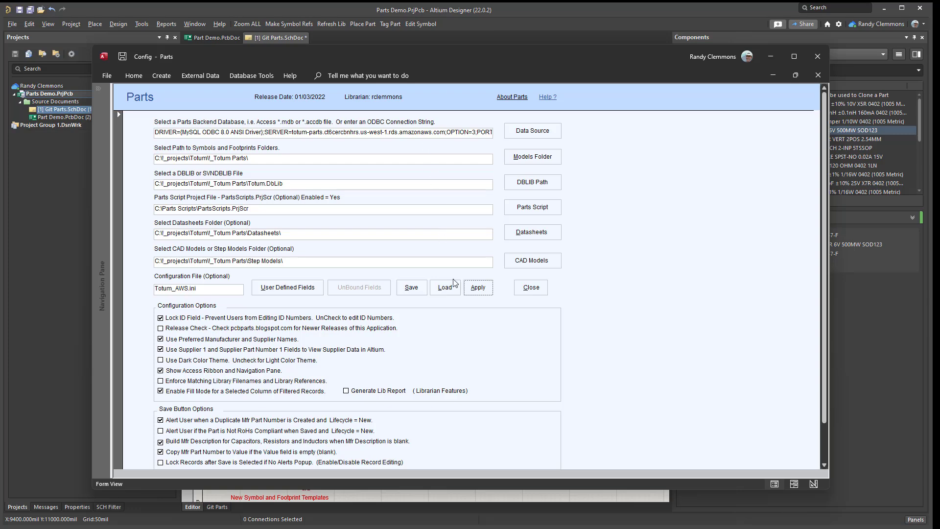
{"action": "left_click", "coordinate": [475, 288]}
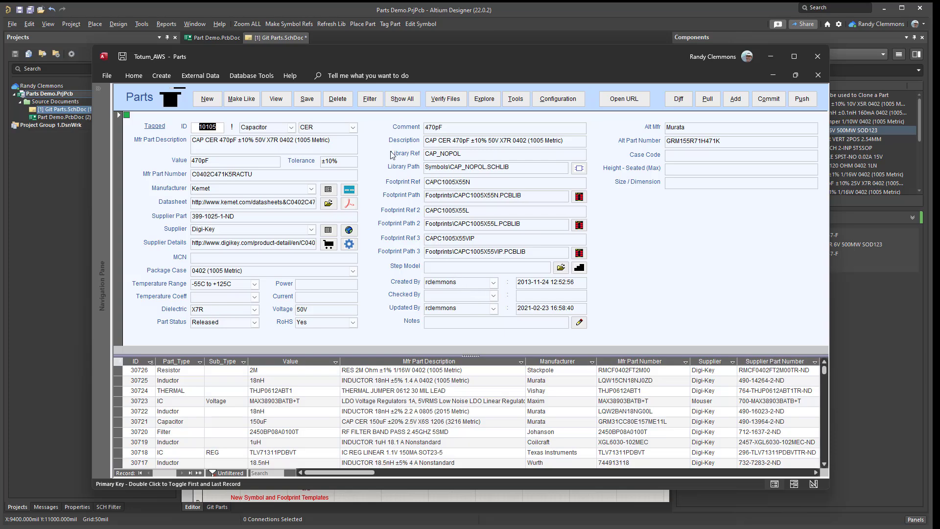
{"action": "left_click_drag", "start_coordinate": [406, 50], "coordinate": [384, 49]}
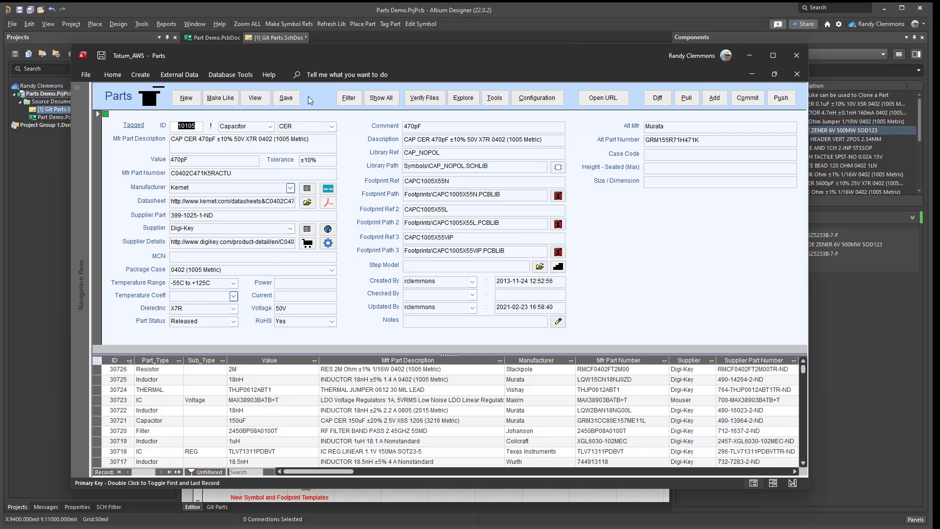
Switch to the Altium schematic and follow its Amazon AWS RDS Free Tier link.
{"action": "left_click", "coordinate": [380, 497]}
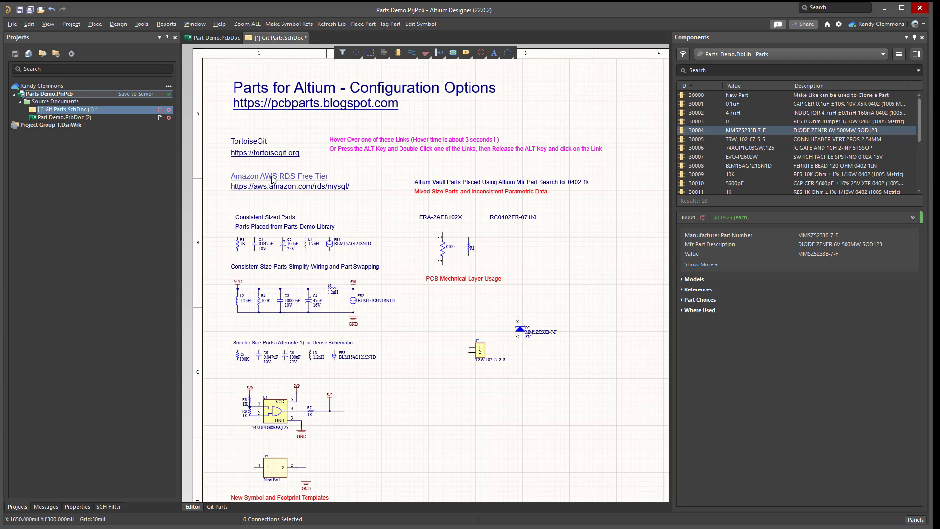
{"action": "mouse_move", "coordinate": [273, 180]}
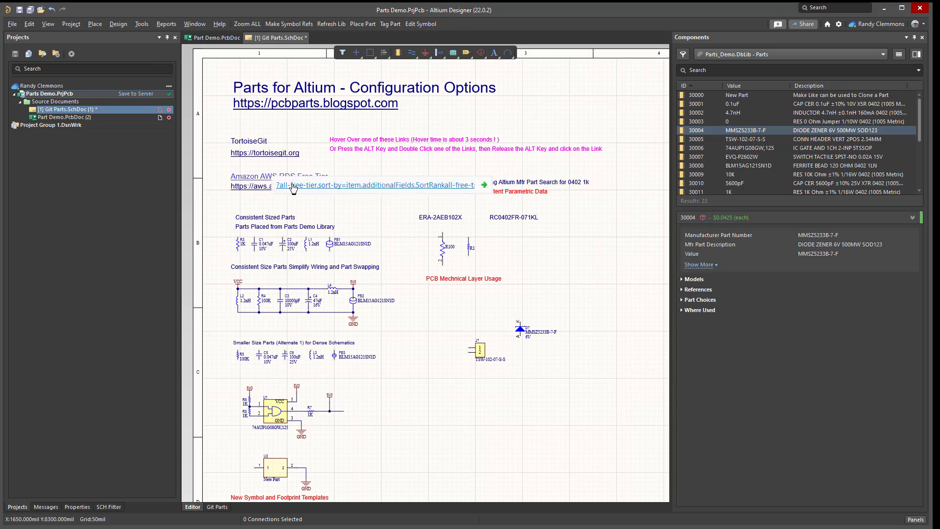
{"action": "left_click", "coordinate": [293, 187]}
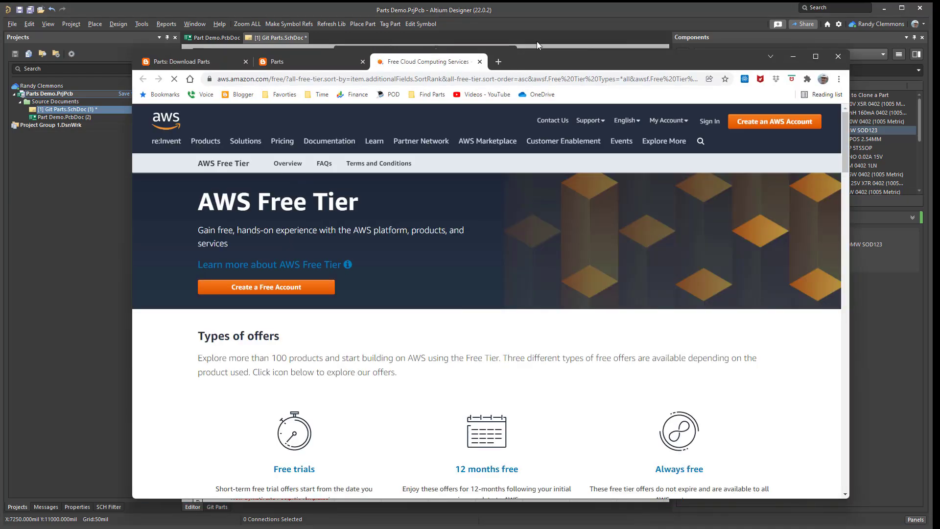
Examine the database offers on the AWS Free Tier page and minimize the browser.
{"action": "left_click_drag", "start_coordinate": [545, 65], "coordinate": [497, 43]}
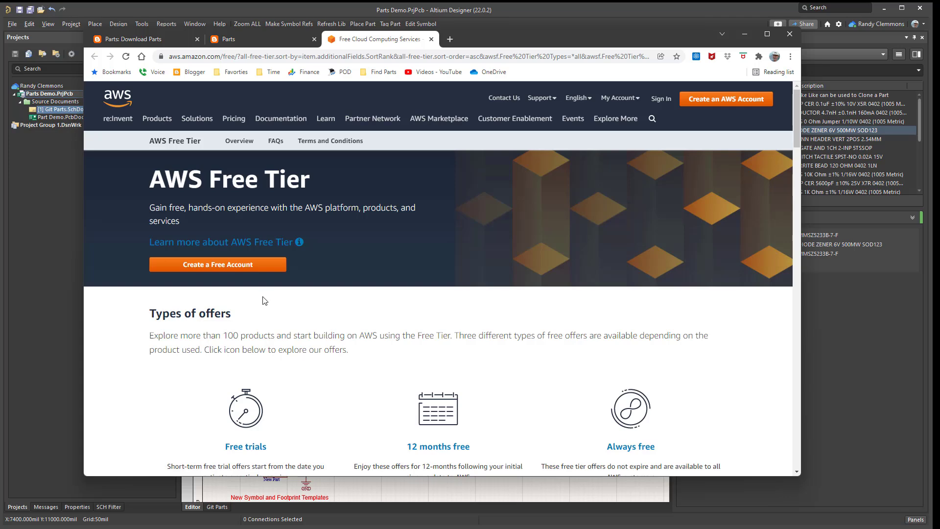
{"action": "scroll", "coordinate": [265, 298], "scroll_direction": "down", "scroll_amount": 4}
{"action": "scroll", "coordinate": [413, 284], "scroll_direction": "down", "scroll_amount": 4}
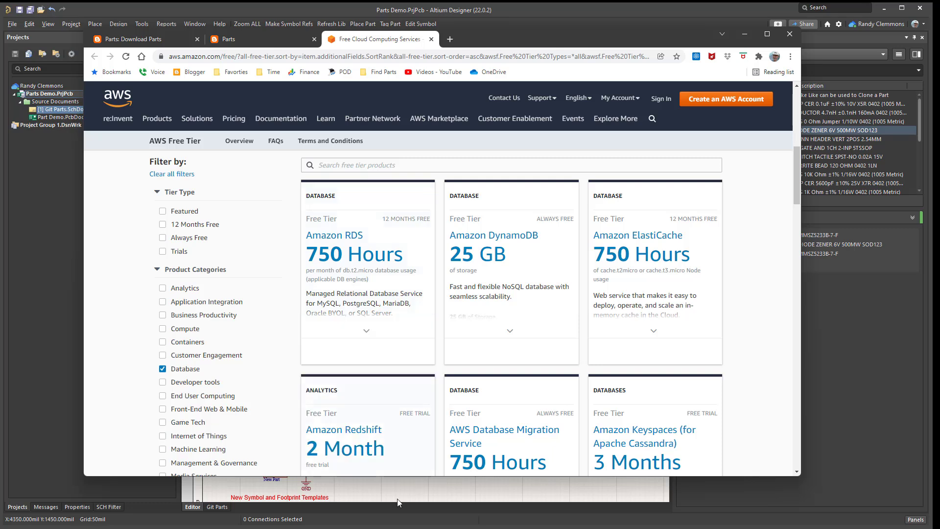
{"action": "mouse_move", "coordinate": [342, 365]}
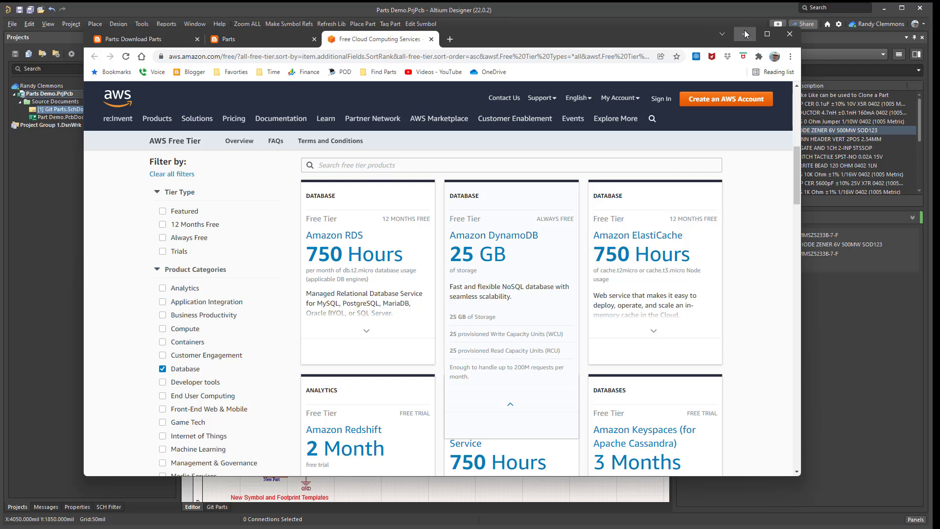
{"action": "left_click", "coordinate": [745, 32]}
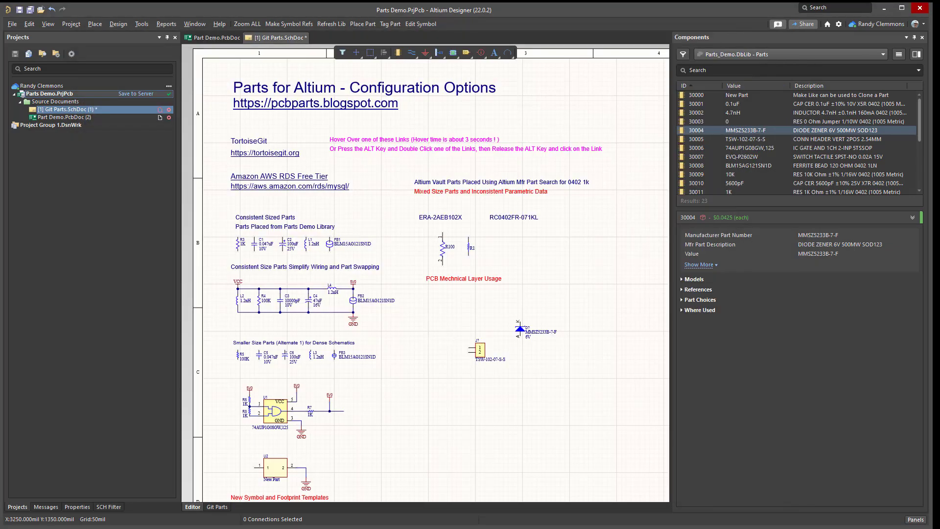
Switch back to Parts, review the Totum_AWS.ini configuration and return to the parts records.
{"action": "key", "text": "alt+Tab"}
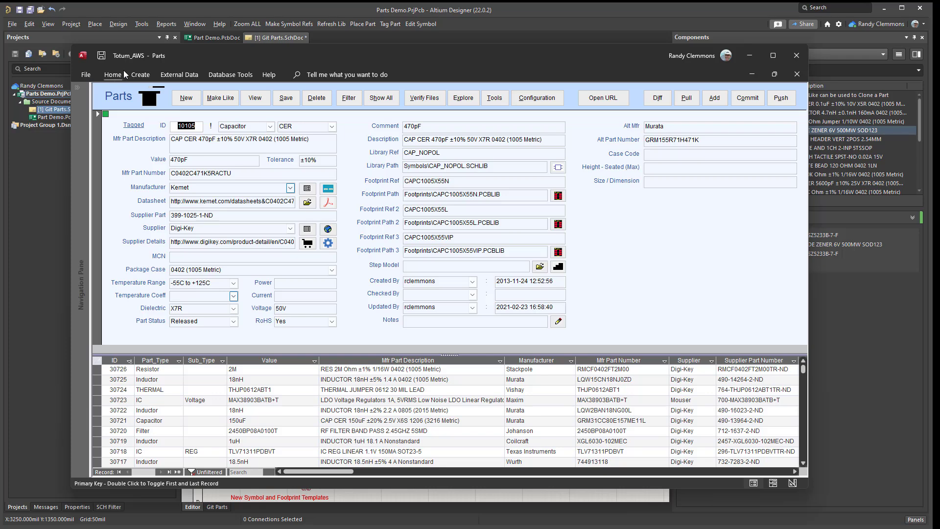
{"action": "left_click", "coordinate": [542, 100]}
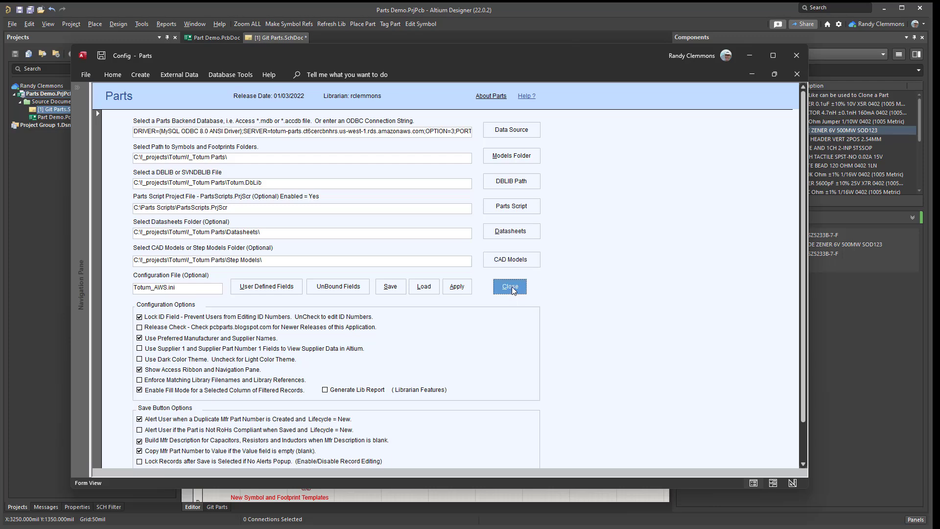
{"action": "left_click", "coordinate": [465, 285]}
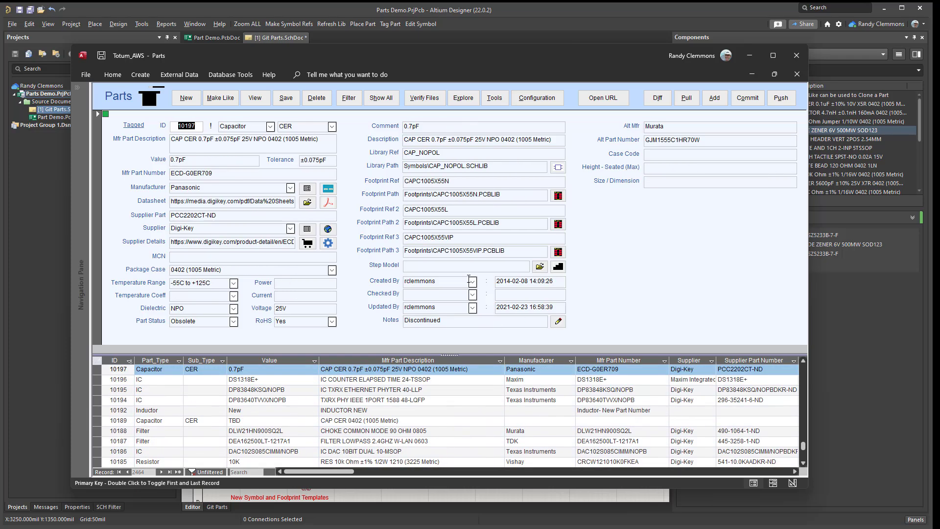
Filter the part records for capacitors in the *0402* package case with a wildcard for Value.
{"action": "left_click", "coordinate": [348, 99]}
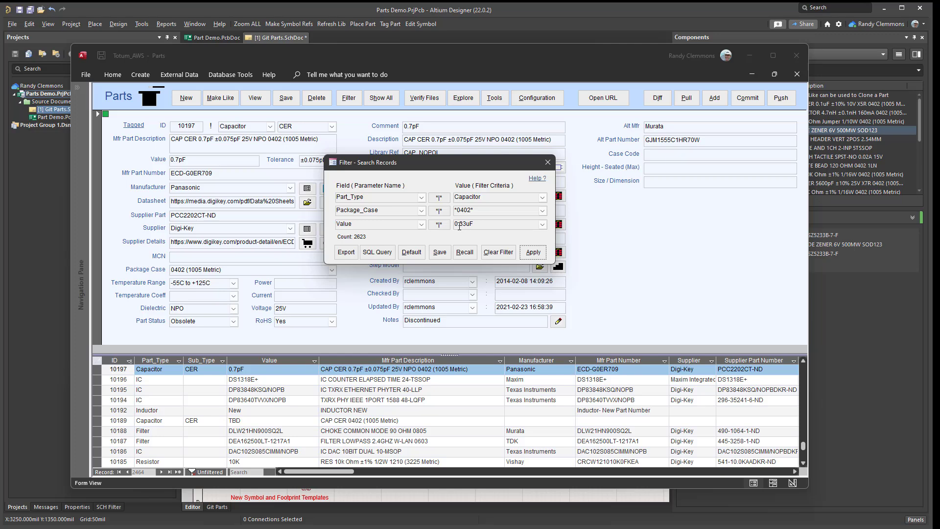
{"action": "left_click", "coordinate": [439, 224]}
{"action": "left_click", "coordinate": [533, 253]}
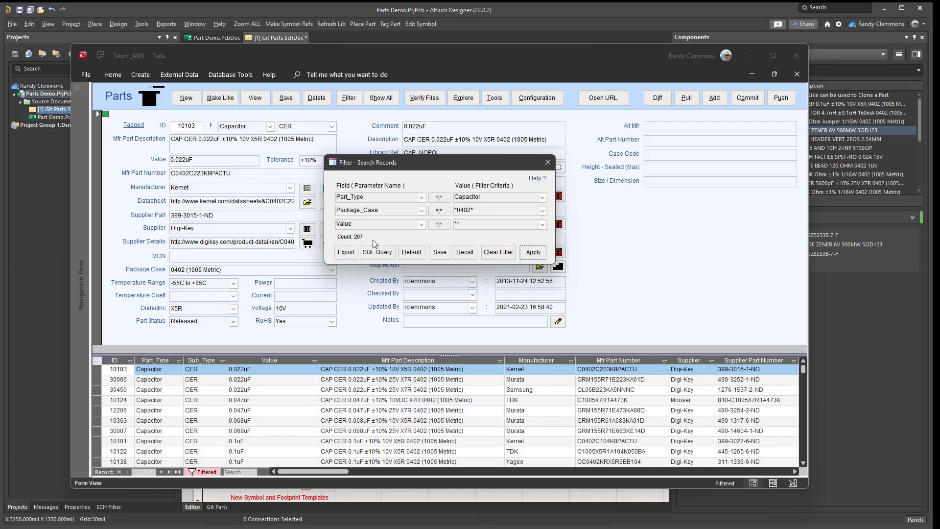
Filter the records for Resistor in the *0402* package case, and widen the search to any package case with a wildcard.
{"action": "left_click", "coordinate": [542, 197]}
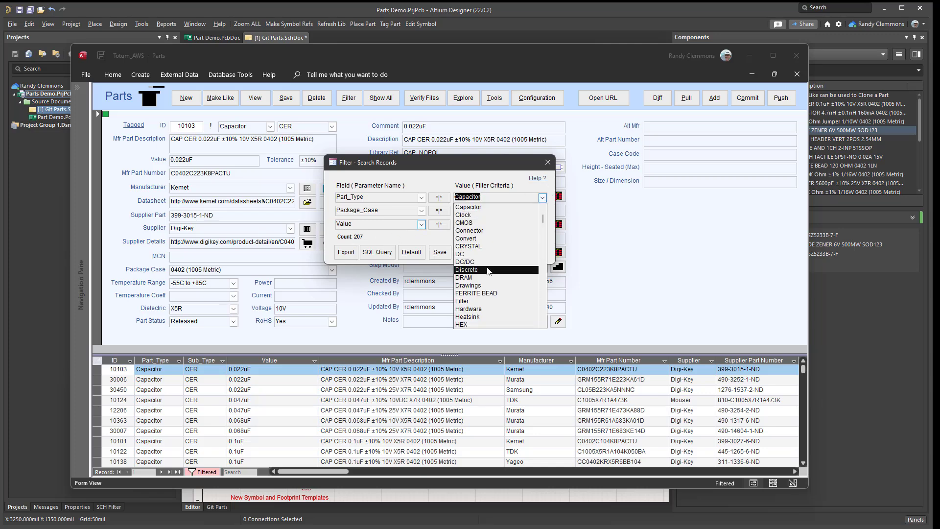
{"action": "type", "text": "r"}
{"action": "left_click", "coordinate": [469, 231]}
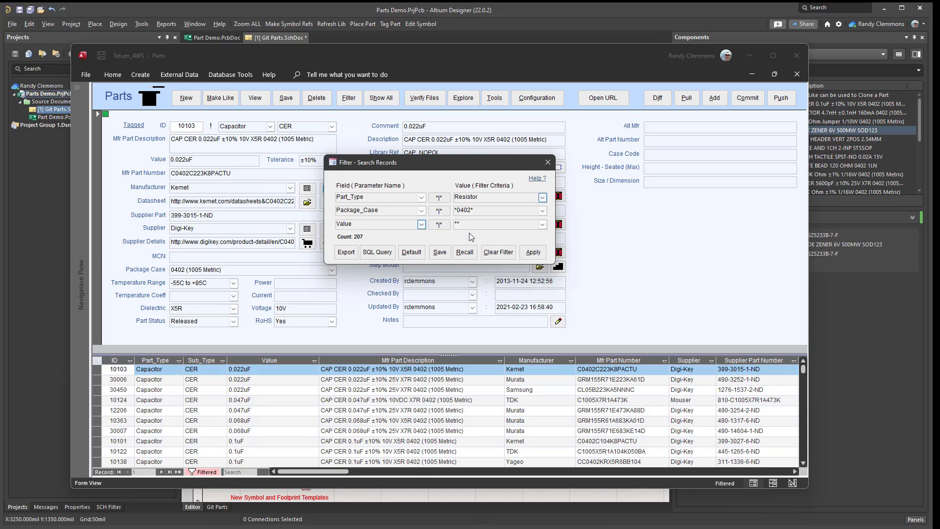
{"action": "left_click", "coordinate": [531, 251]}
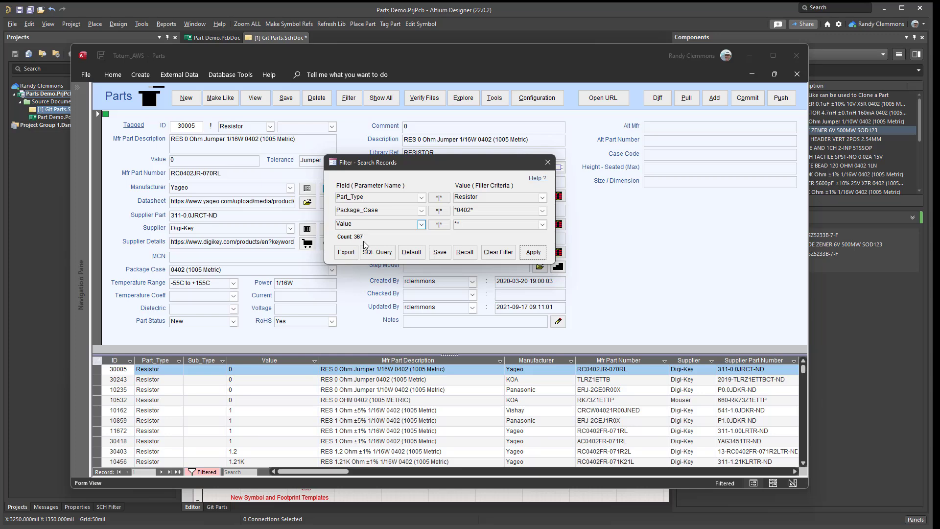
{"action": "left_click", "coordinate": [432, 216]}
{"action": "left_click", "coordinate": [534, 252]}
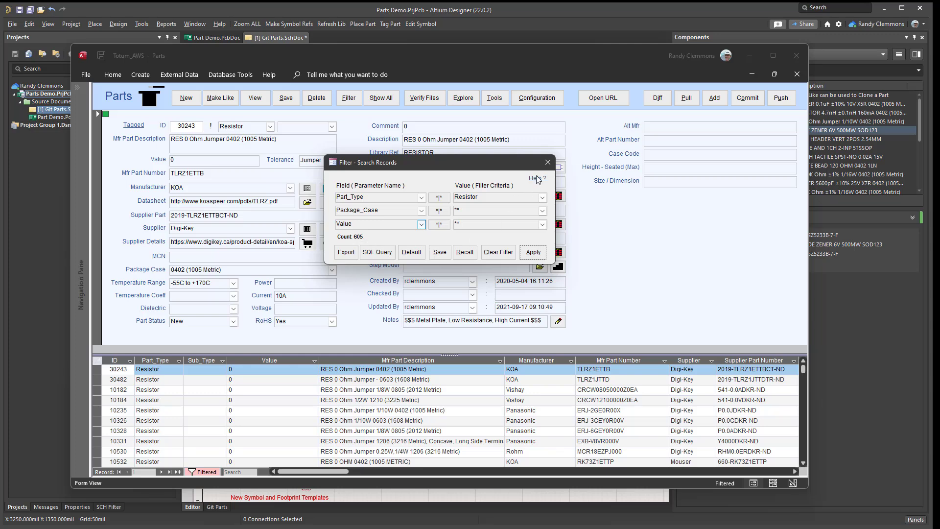
Restore the default filter criteria, set Package_Case to 1206 (3216 Metric) and look through the available filter fields.
{"action": "left_click", "coordinate": [411, 252]}
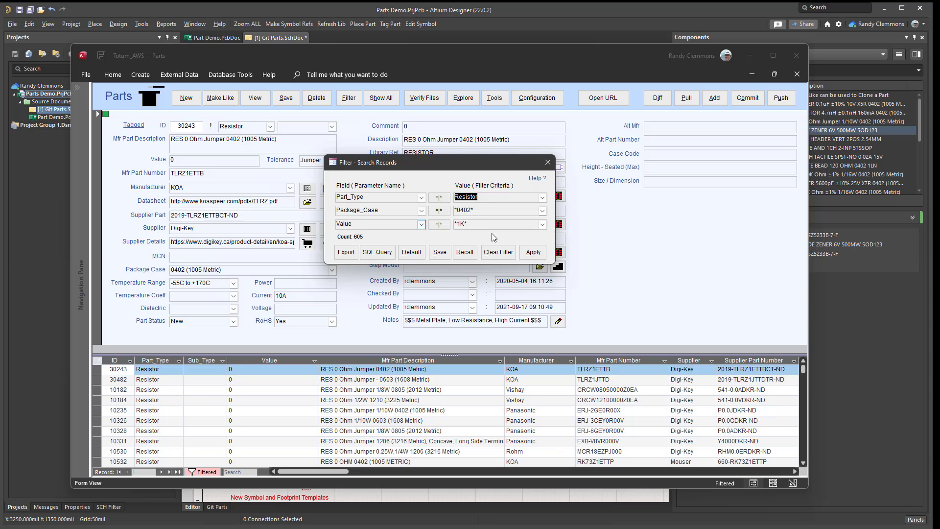
{"action": "left_click", "coordinate": [542, 210]}
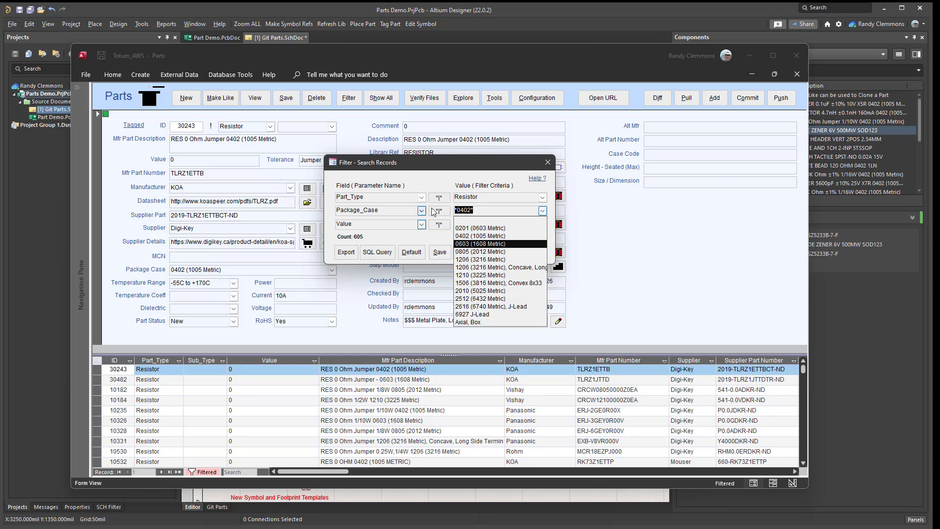
{"action": "left_click", "coordinate": [469, 260]}
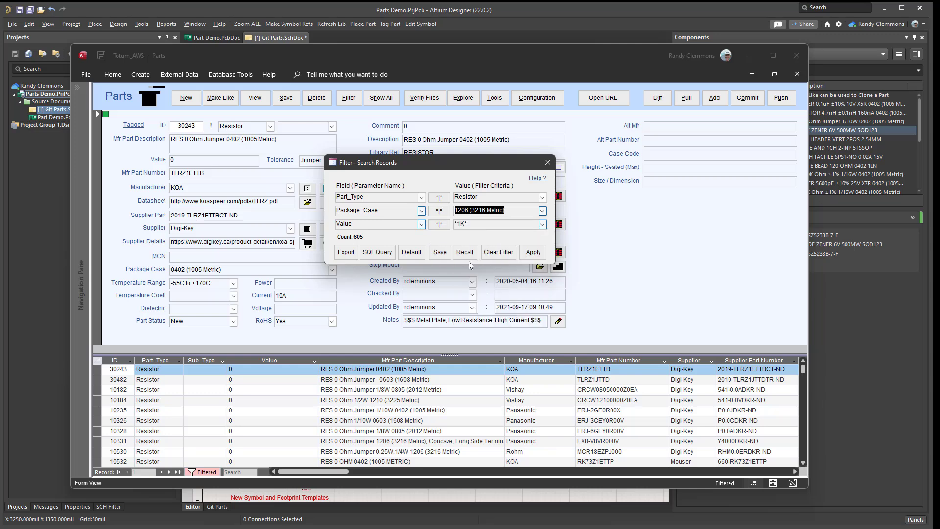
{"action": "left_click", "coordinate": [421, 210]}
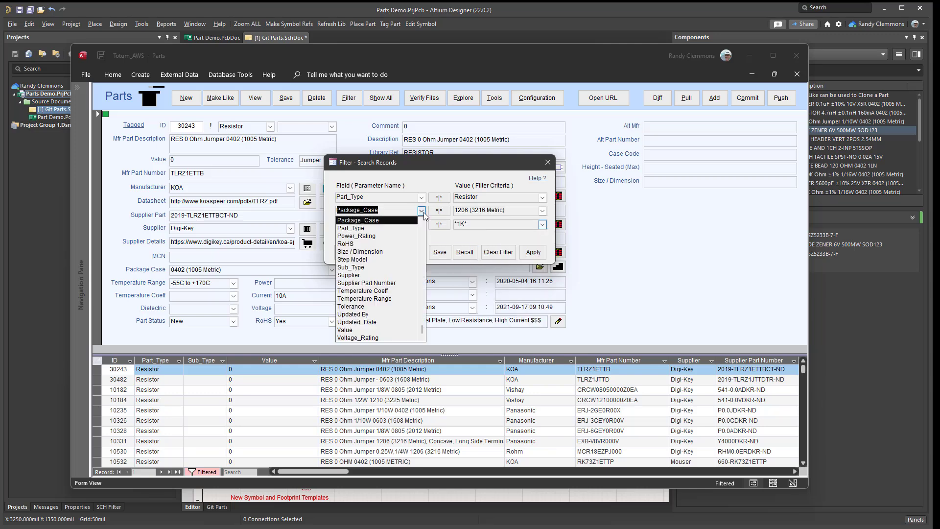
{"action": "left_click", "coordinate": [416, 181]}
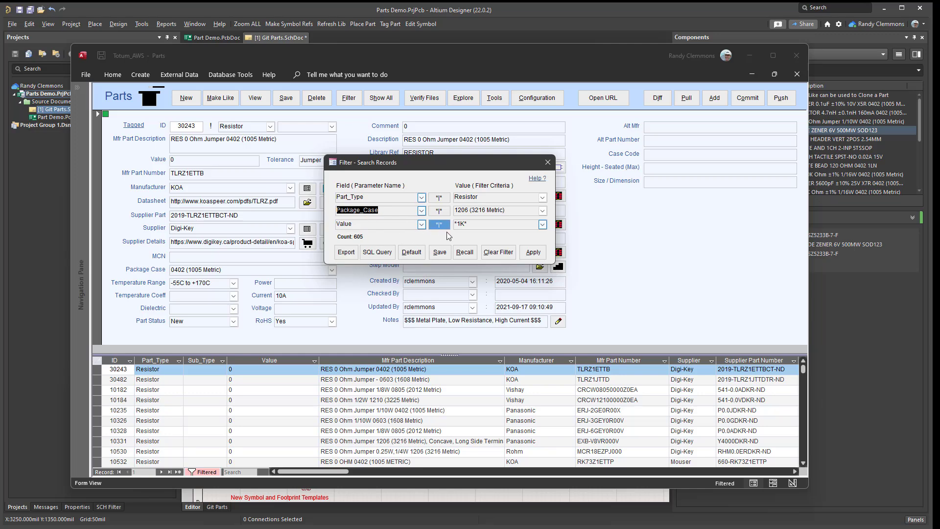
Restore the default resistor filter for *0402*, set its Value criterion to 2M and apply it.
{"action": "left_click", "coordinate": [411, 252]}
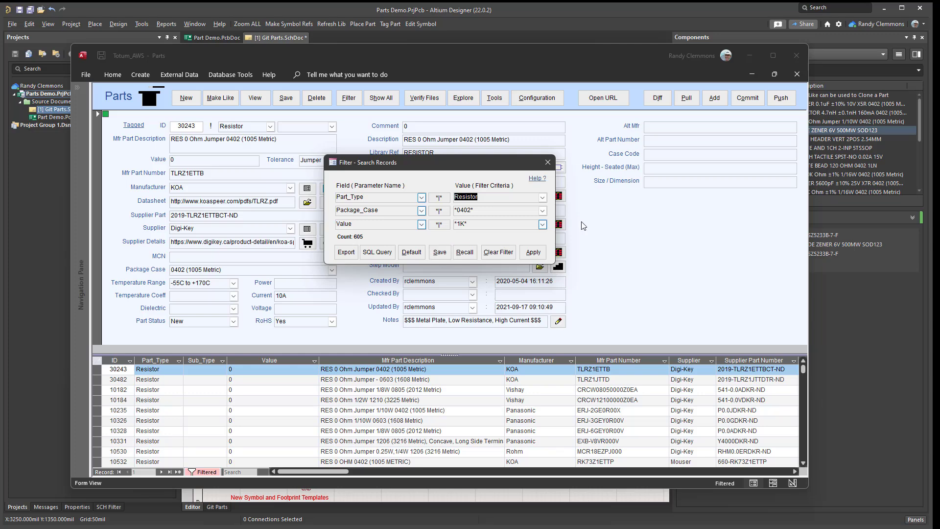
{"action": "left_click", "coordinate": [543, 226]}
{"action": "left_click", "coordinate": [543, 225]}
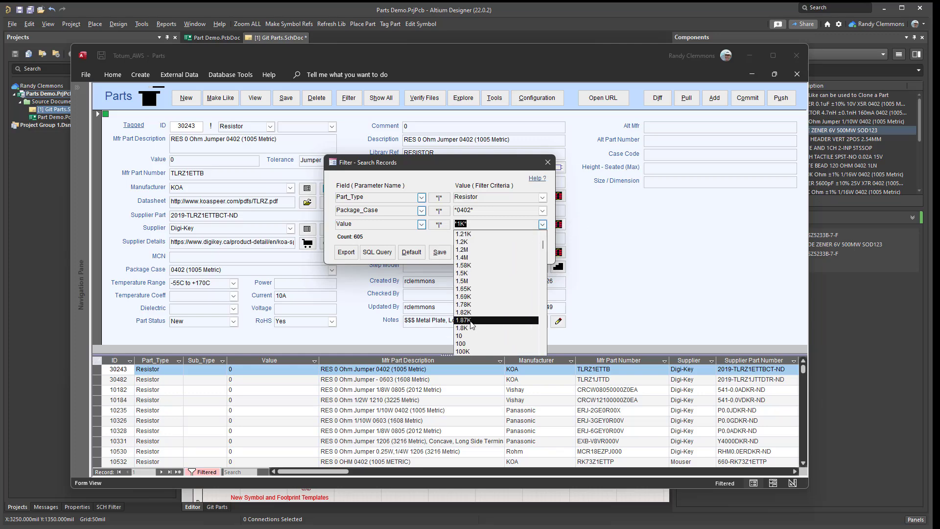
{"action": "left_click", "coordinate": [473, 320]}
{"action": "type", "text": "2M"}
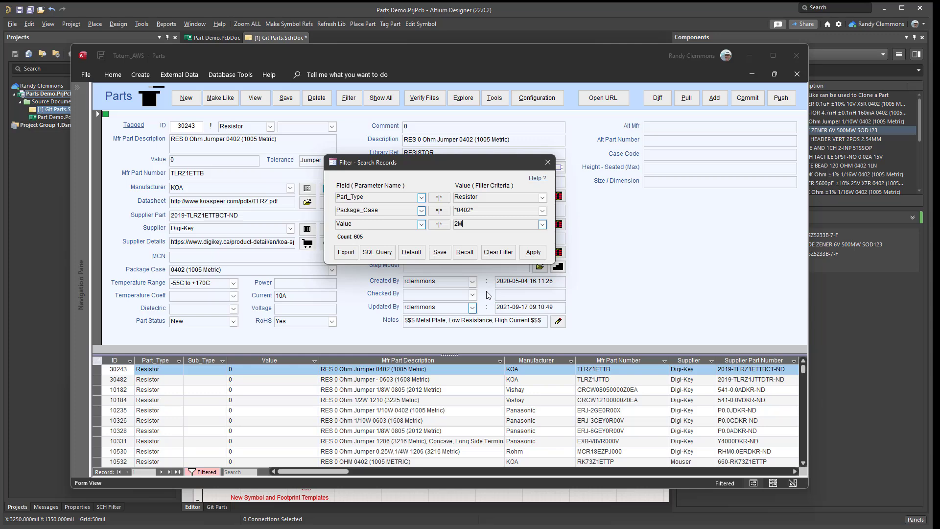
{"action": "key", "text": "Return"}
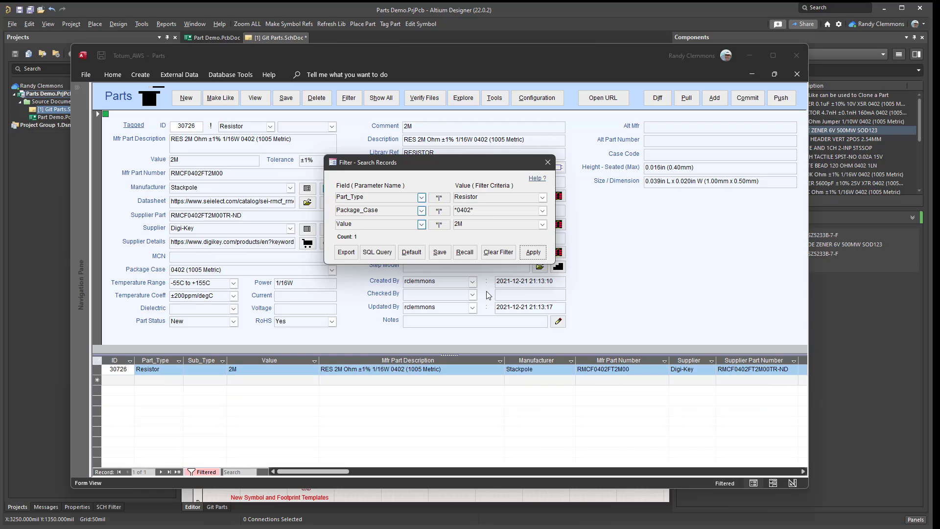
Change the resistor filter's Value criterion to 3.01K, apply it and close the record filter.
{"action": "left_click", "coordinate": [542, 225]}
{"action": "left_click", "coordinate": [489, 240]}
{"action": "left_click", "coordinate": [533, 252]}
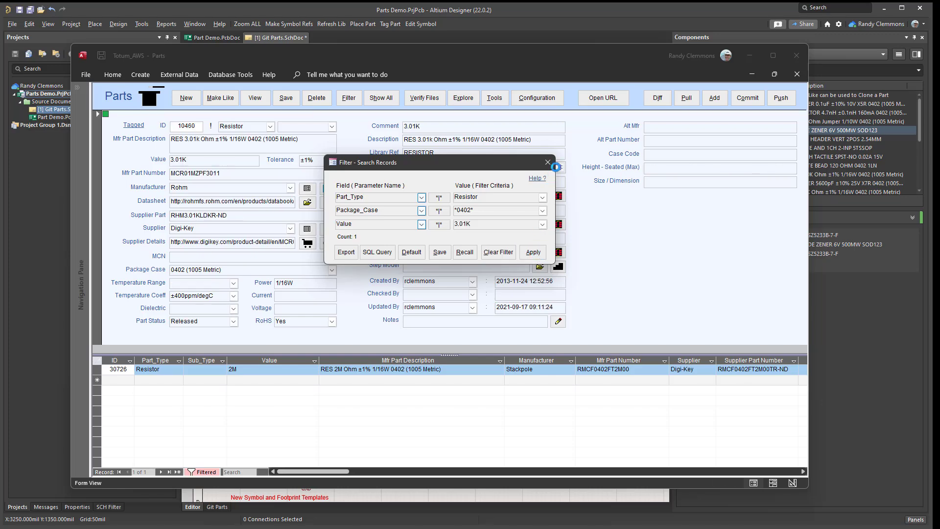
{"action": "left_click", "coordinate": [553, 165]}
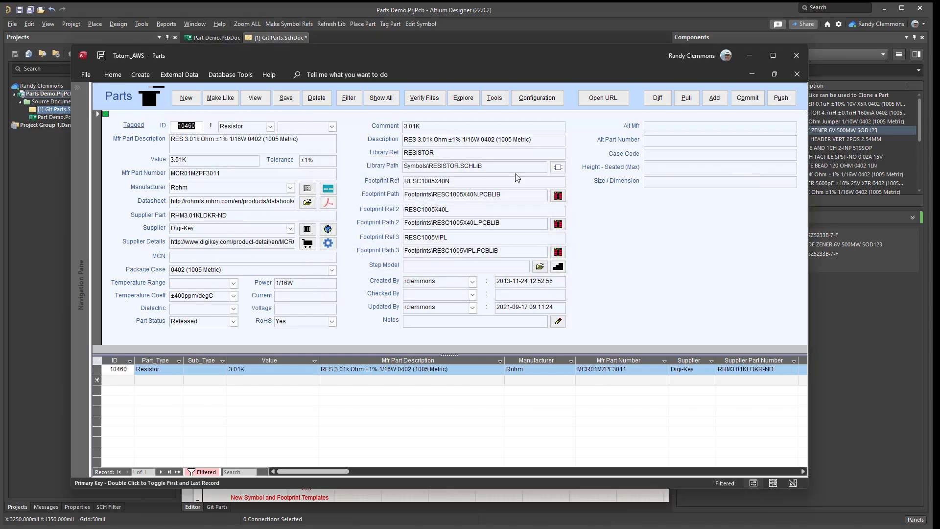
Check the 3.01K resistor's Digi-Key supplier page and browse the local datasheet folder without choosing a file.
{"action": "left_click", "coordinate": [306, 243]}
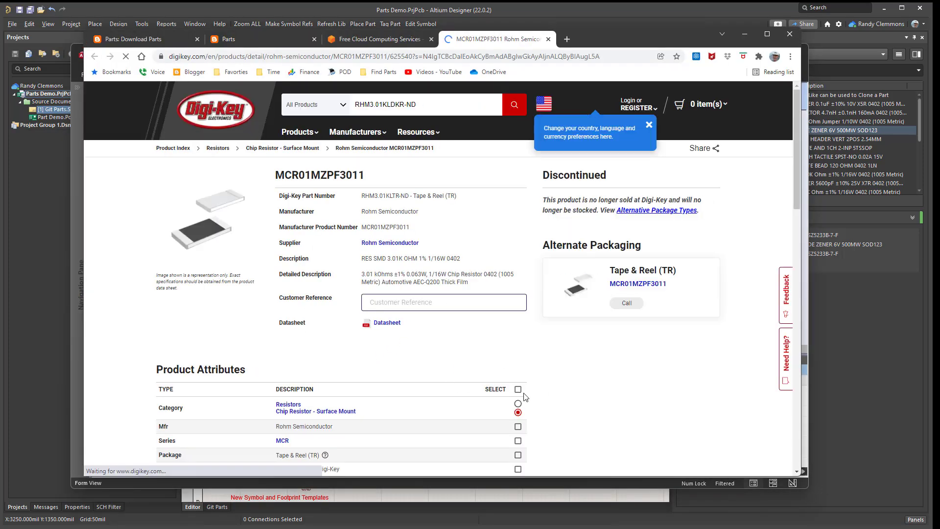
{"action": "left_click", "coordinate": [745, 34]}
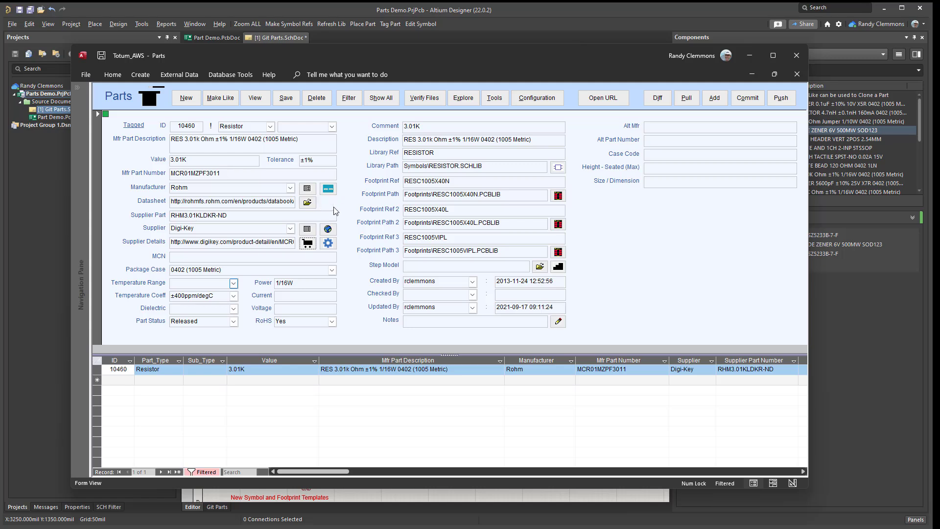
{"action": "left_click", "coordinate": [309, 204]}
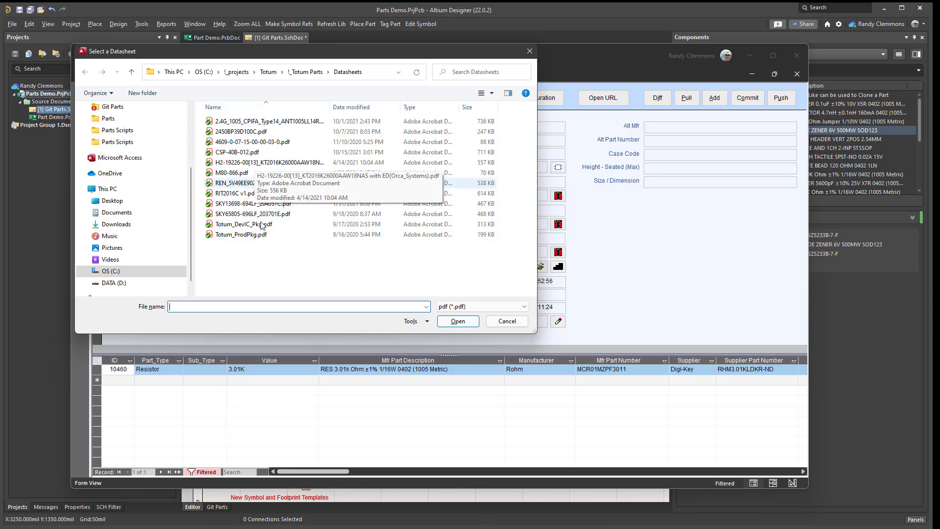
{"action": "left_click", "coordinate": [492, 319]}
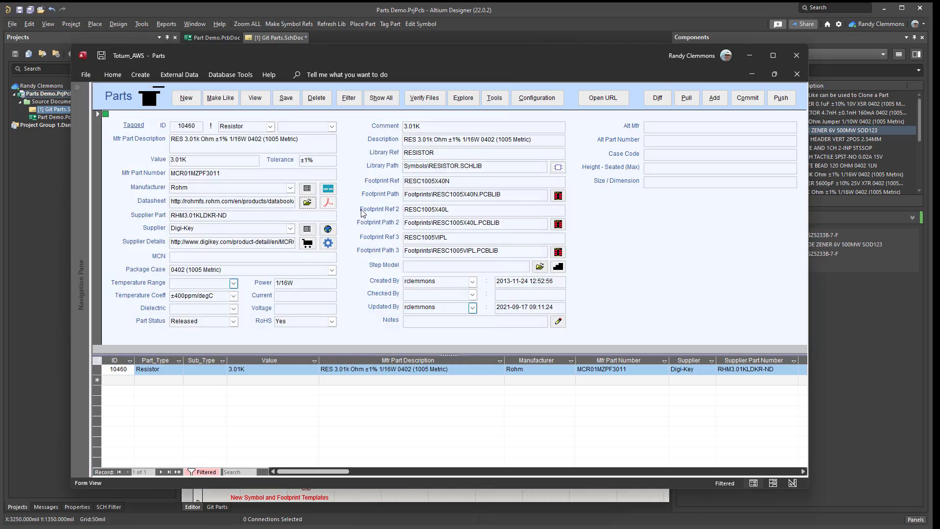
Check the 3.01K resistor's linked online datasheet, reload its page and close the browser.
{"action": "left_click", "coordinate": [328, 202]}
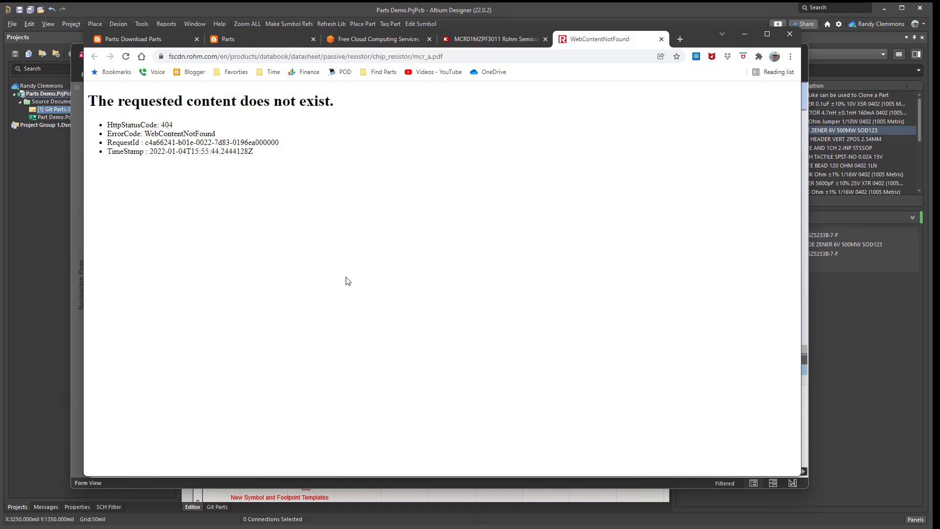
{"action": "left_click", "coordinate": [126, 57]}
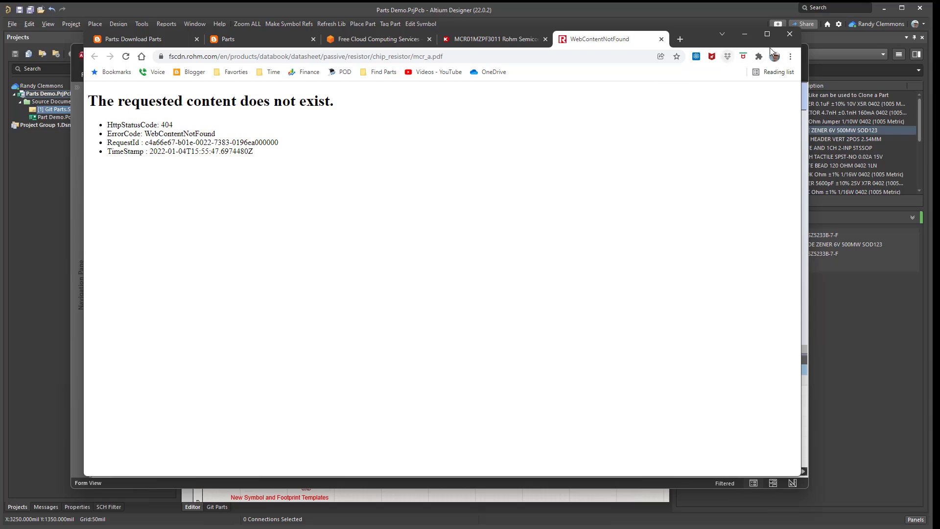
{"action": "left_click", "coordinate": [790, 34]}
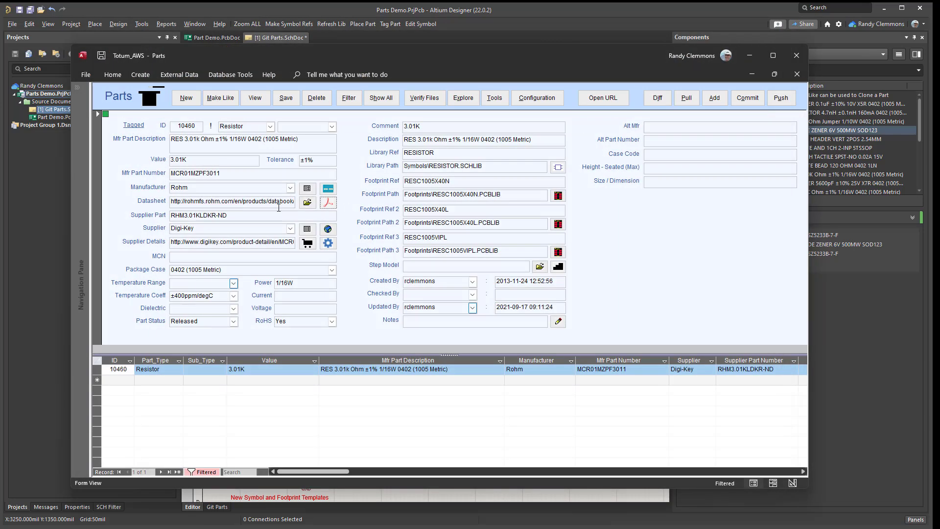
Update the 3.01K resistor's parameters from its Digi-Key product page by transferring the page link into Parts, and confirm the update.
{"action": "left_click", "coordinate": [309, 245]}
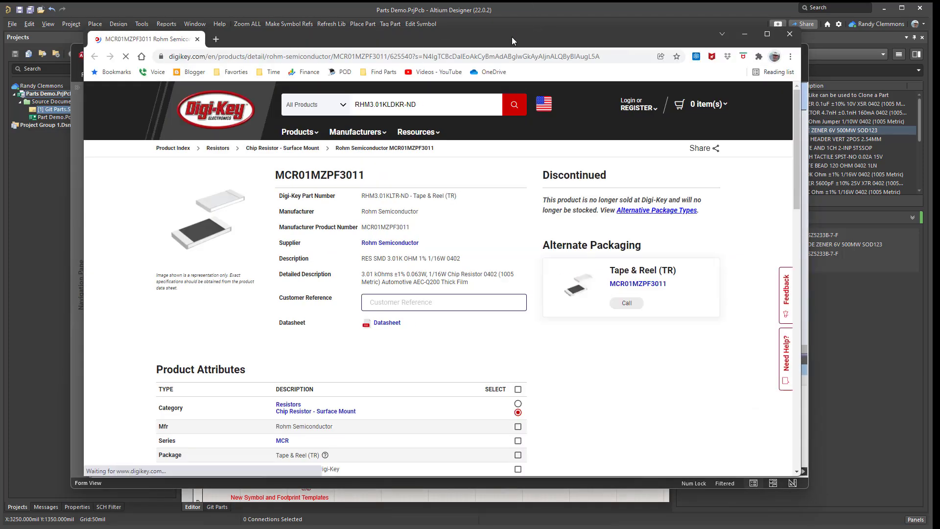
{"action": "left_click_drag", "start_coordinate": [512, 36], "coordinate": [662, 82]}
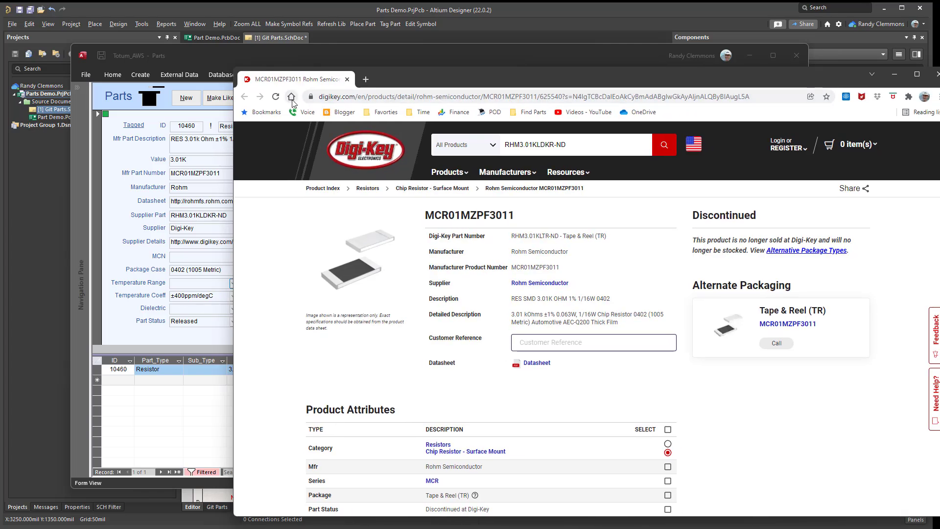
{"action": "left_click_drag", "start_coordinate": [311, 96], "coordinate": [150, 104]}
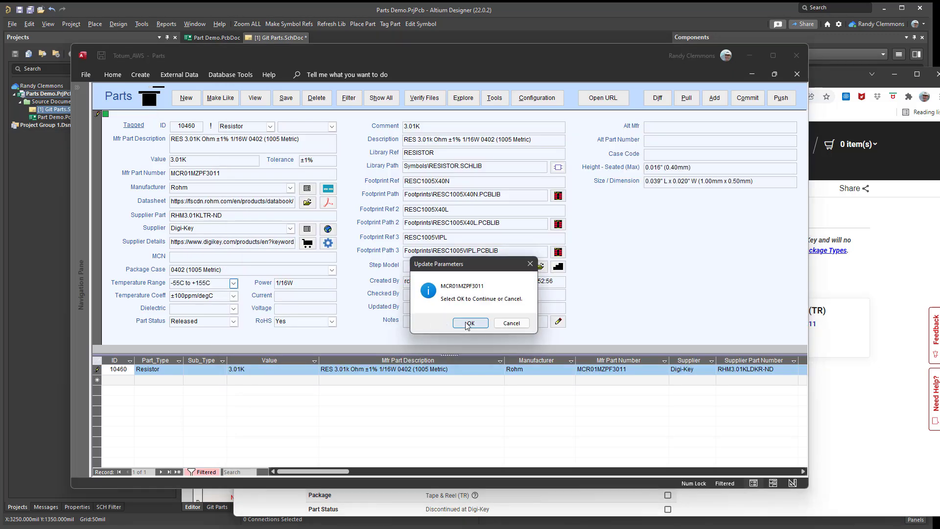
{"action": "left_click", "coordinate": [469, 323]}
View the updated online PDF datasheet for the 3.01K resistor and return to its part record.
{"action": "left_click", "coordinate": [329, 203]}
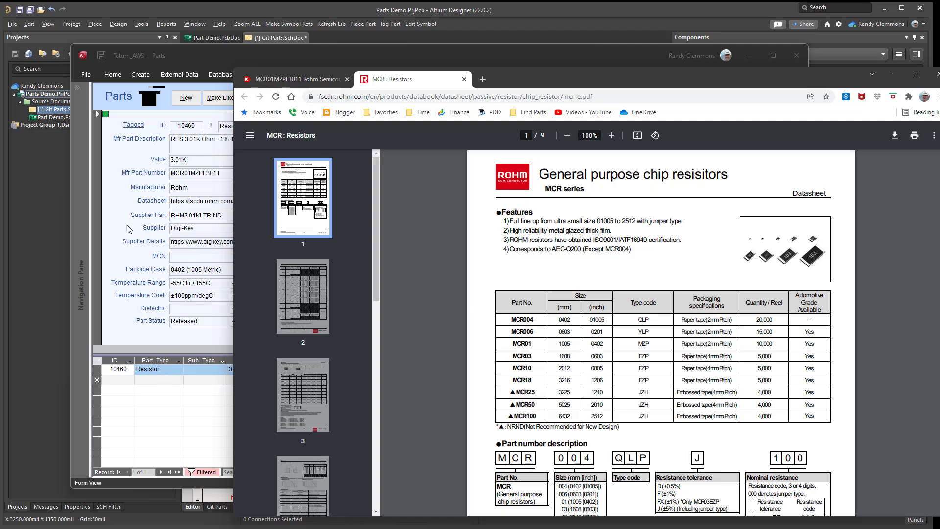
{"action": "left_click_drag", "start_coordinate": [705, 83], "coordinate": [507, 53]}
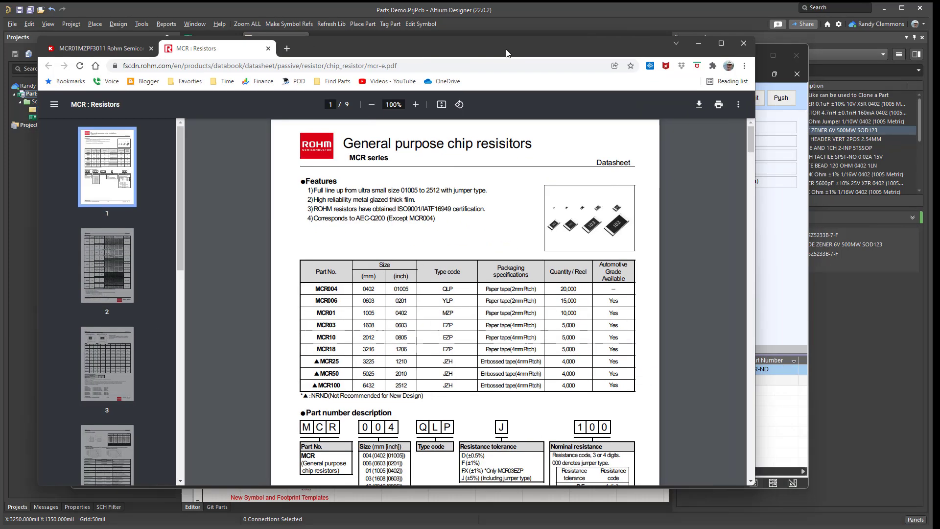
{"action": "left_click", "coordinate": [698, 43]}
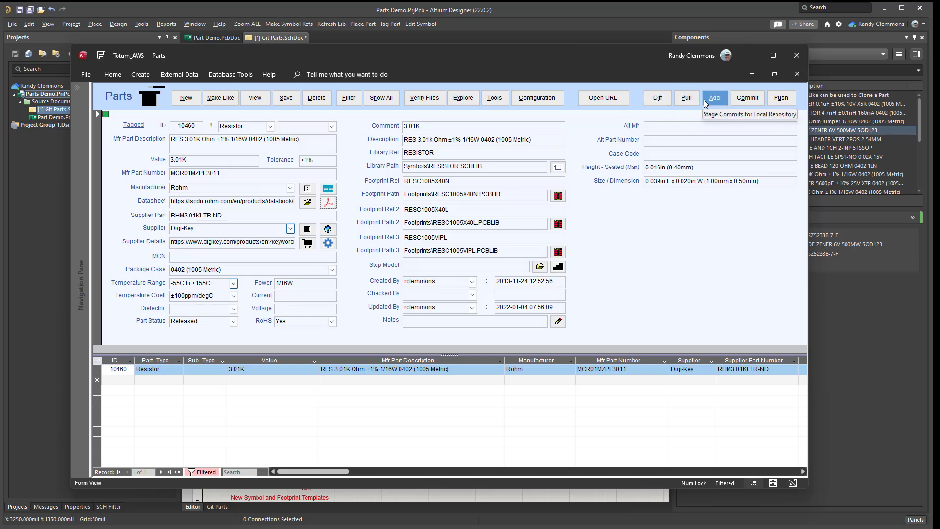
Load the Parts Demo.ini configuration file and apply it.
{"action": "left_click", "coordinate": [533, 99]}
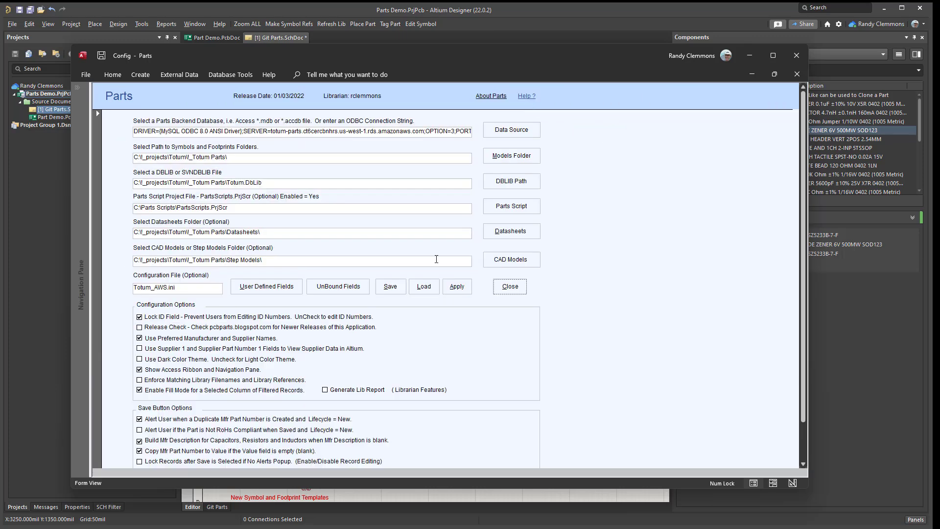
{"action": "left_click", "coordinate": [423, 286]}
{"action": "double_click", "coordinate": [233, 194]}
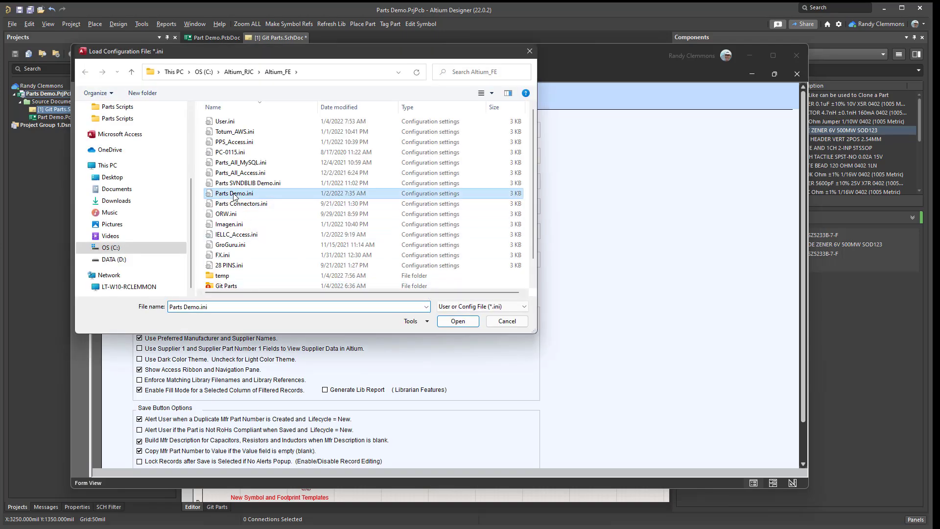
{"action": "left_click", "coordinate": [458, 286]}
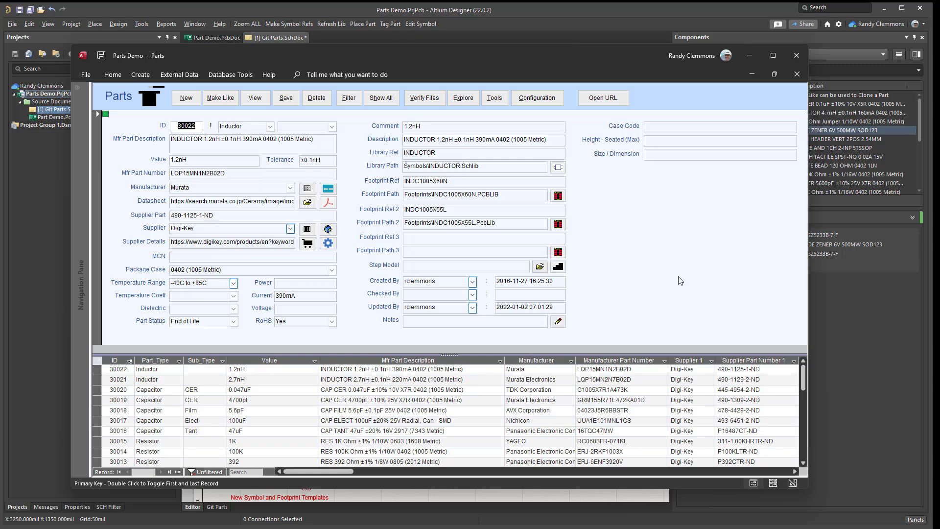
Switch the library back to the Totum_AWS.ini configuration file and apply it.
{"action": "left_click", "coordinate": [536, 98]}
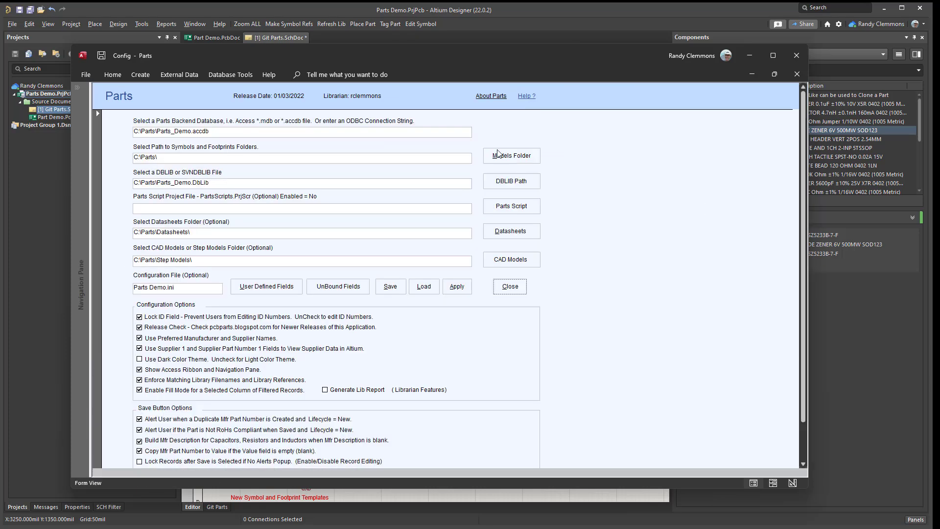
{"action": "left_click", "coordinate": [470, 289]}
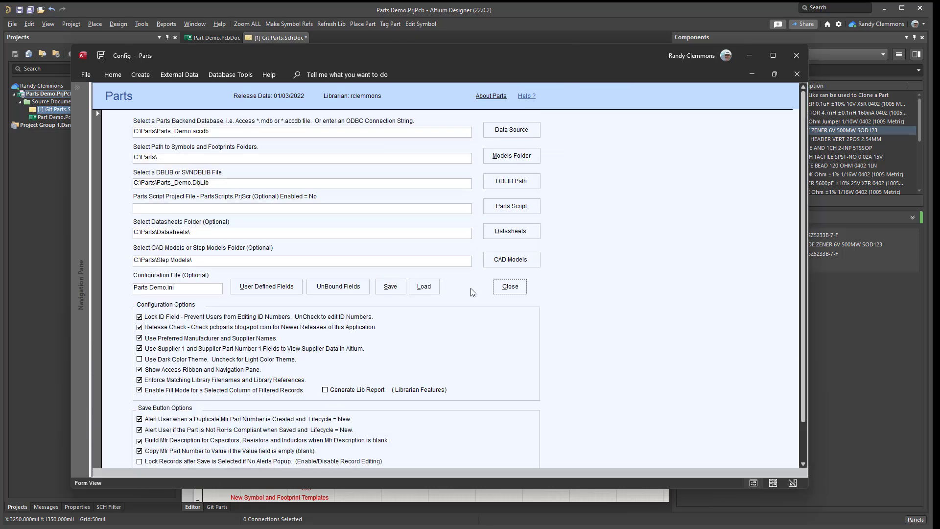
{"action": "left_click", "coordinate": [430, 292]}
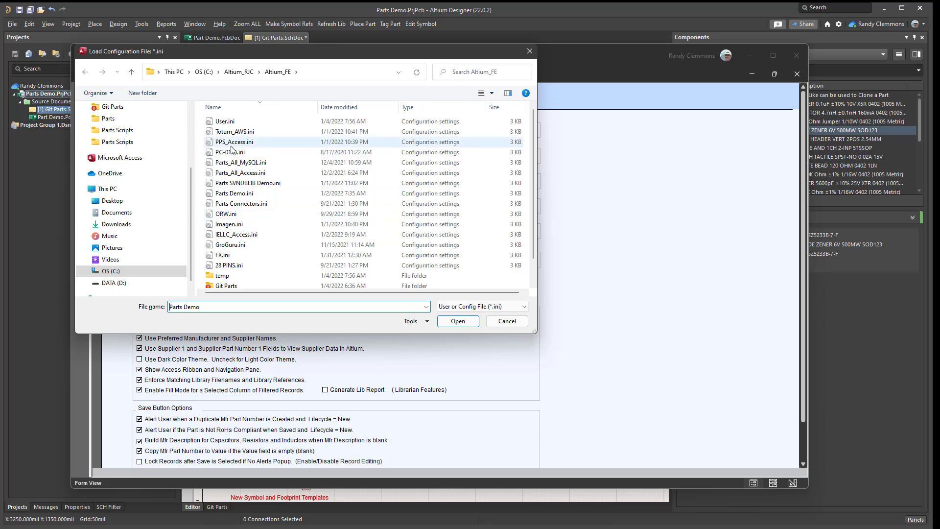
{"action": "double_click", "coordinate": [232, 133]}
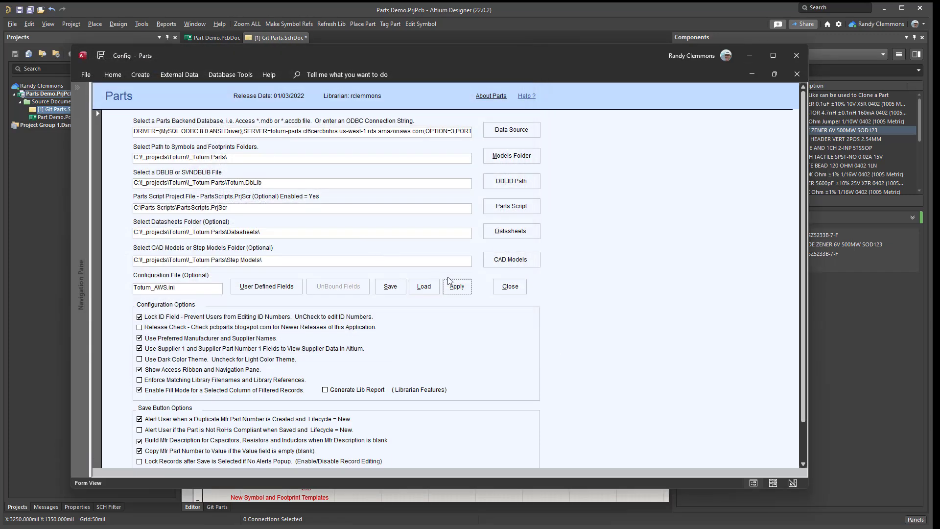
{"action": "left_click", "coordinate": [450, 282]}
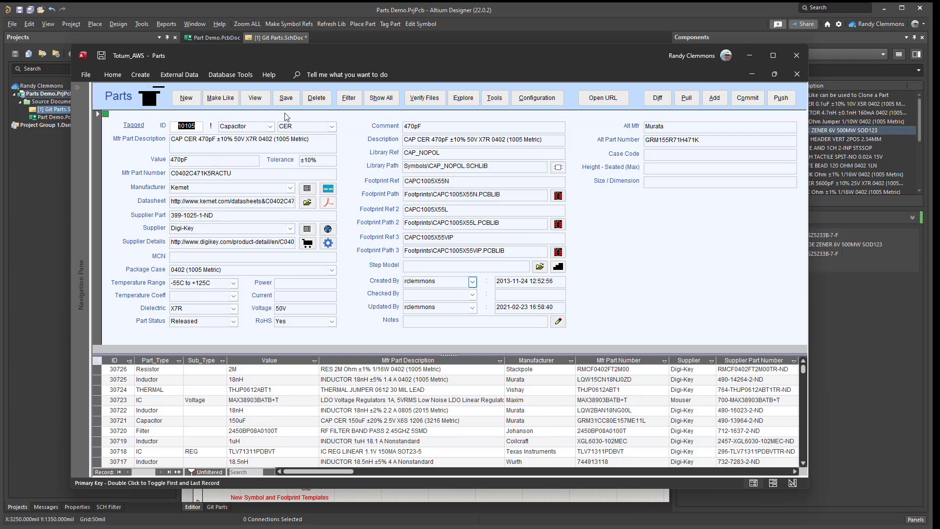
Show the local repository differences and commit the modified MK66FN2M0VMD18.SchLib symbol file to master with the message "rjc".
{"action": "mouse_move", "coordinate": [478, 55]}
{"action": "left_mouse_down"}
{"action": "mouse_move", "coordinate": [460, 46]}
{"action": "mouse_move", "coordinate": [469, 53]}
{"action": "left_mouse_up"}
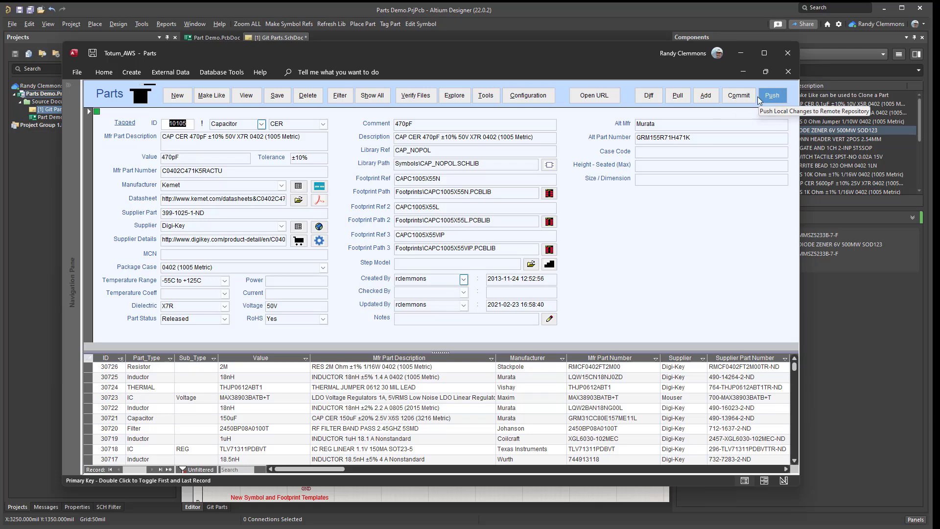
{"action": "left_click", "coordinate": [649, 98]}
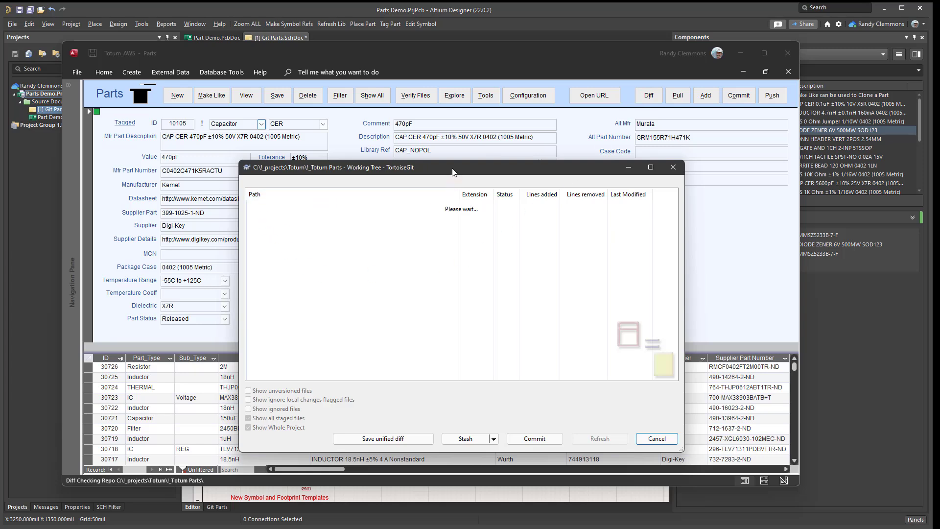
{"action": "left_click_drag", "start_coordinate": [452, 171], "coordinate": [411, 126]}
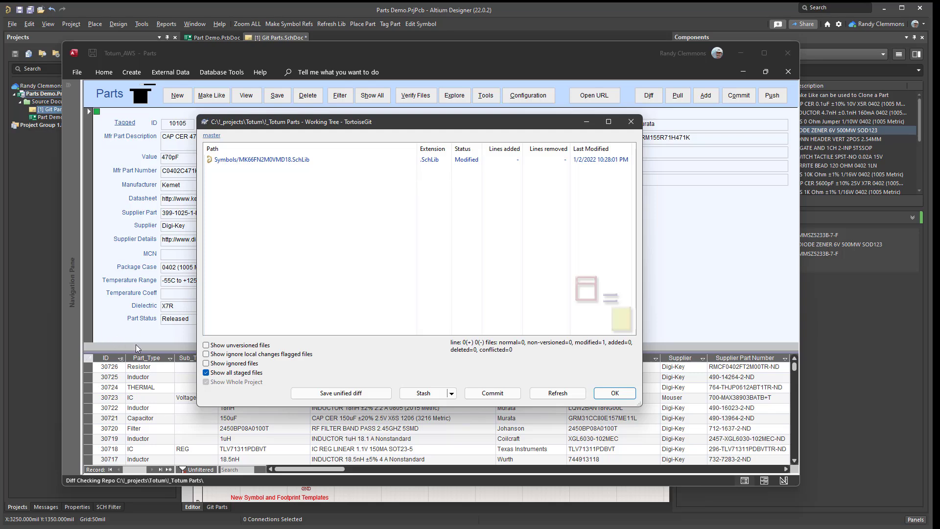
{"action": "left_click", "coordinate": [488, 396]}
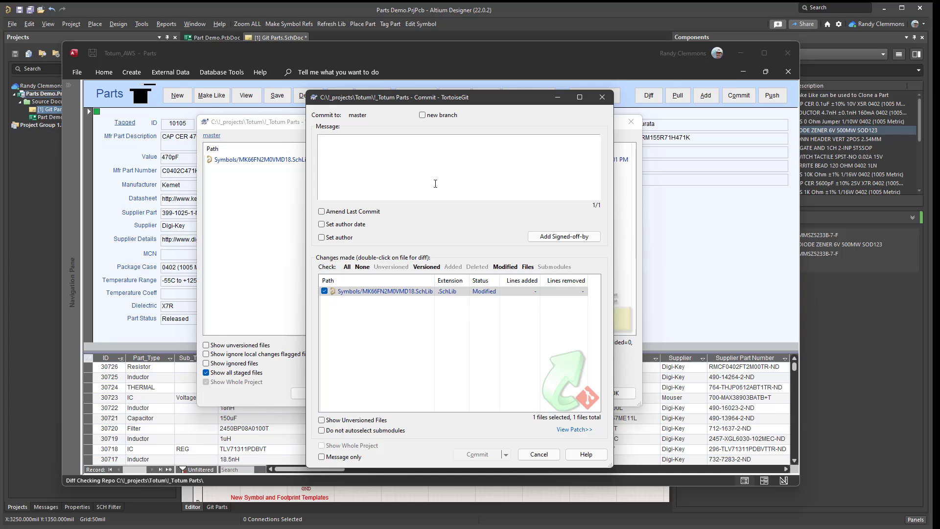
{"action": "type", "text": "rjc"}
{"action": "left_click", "coordinate": [473, 454]}
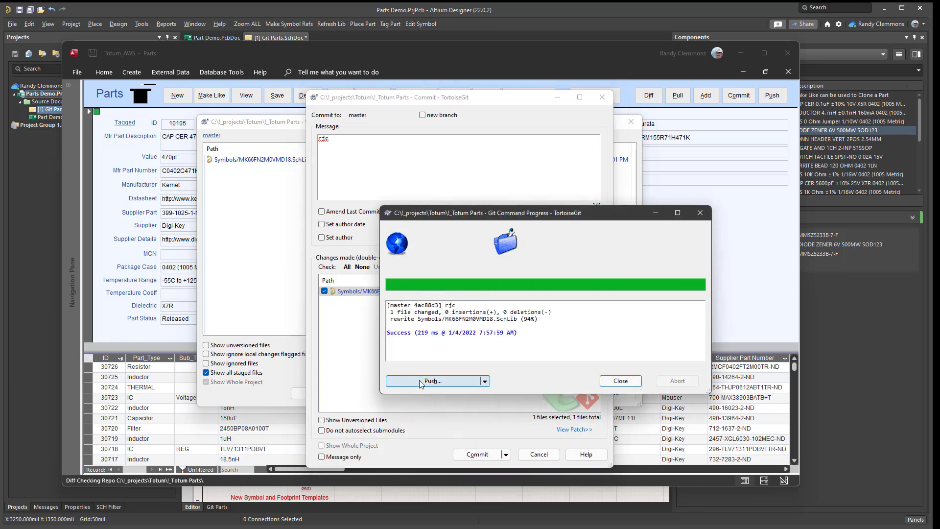
Push the symbol library commit to the remote repository and close the working tree comparison.
{"action": "left_click", "coordinate": [419, 382]}
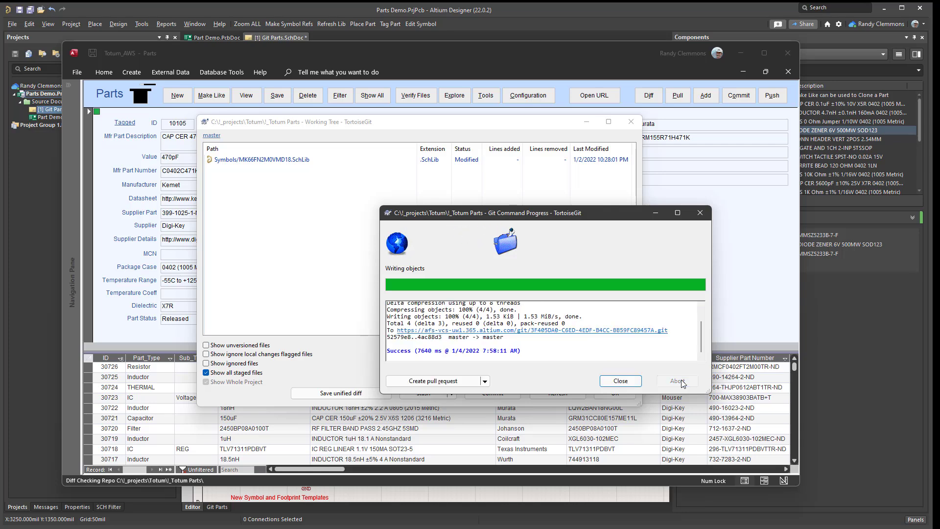
{"action": "left_click", "coordinate": [620, 380]}
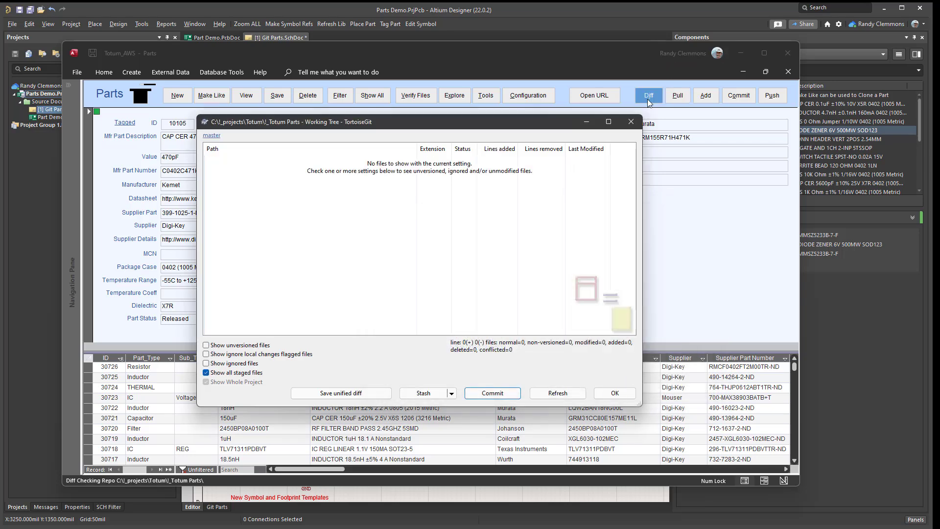
{"action": "left_click", "coordinate": [631, 122]}
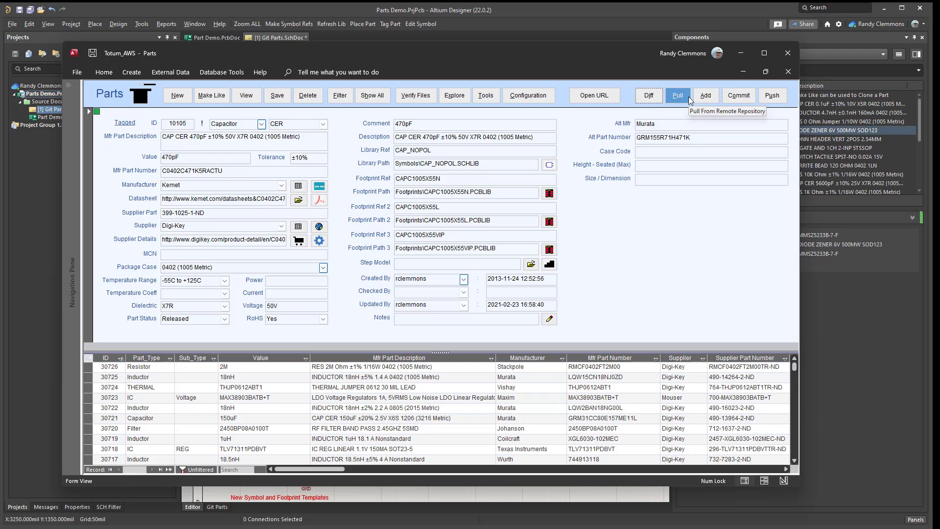
Check for new files to stage in the Totum Parts repository, and push the local master branch to master on origin.
{"action": "left_click", "coordinate": [705, 96]}
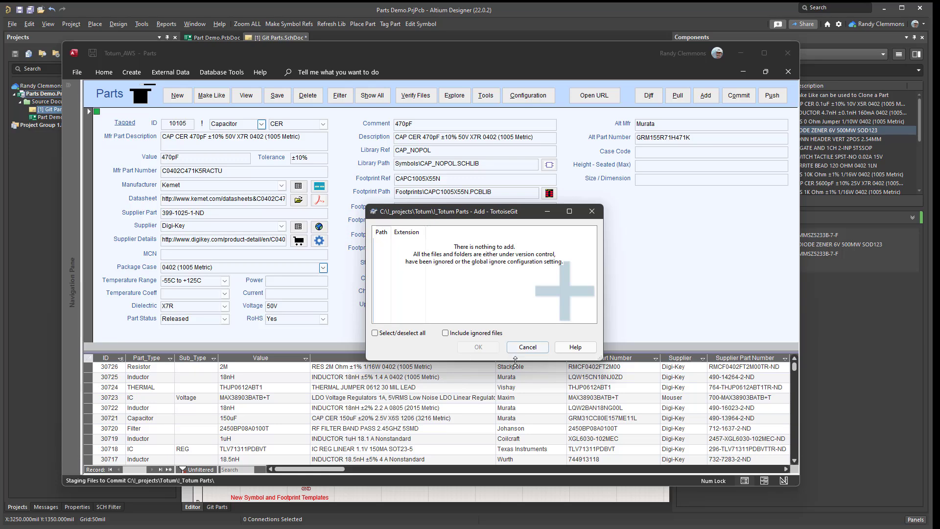
{"action": "left_click", "coordinate": [592, 212]}
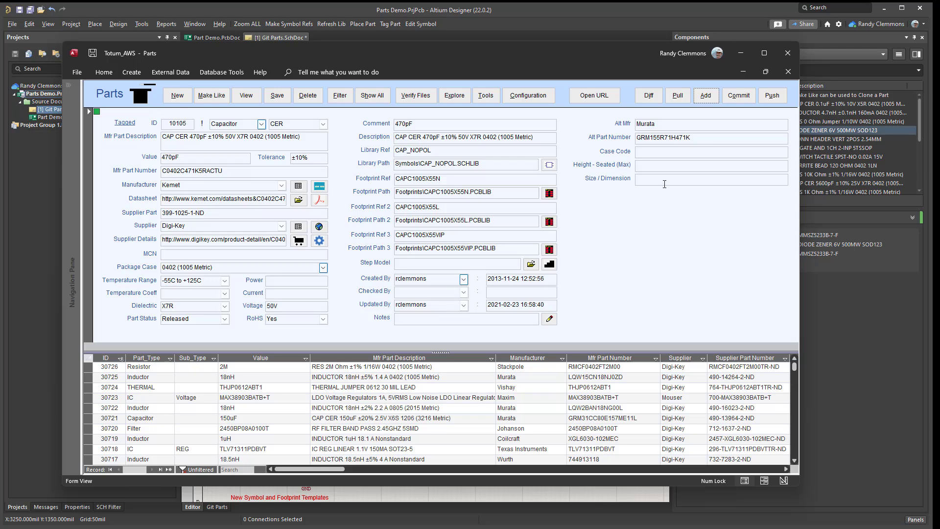
{"action": "left_click", "coordinate": [773, 95]}
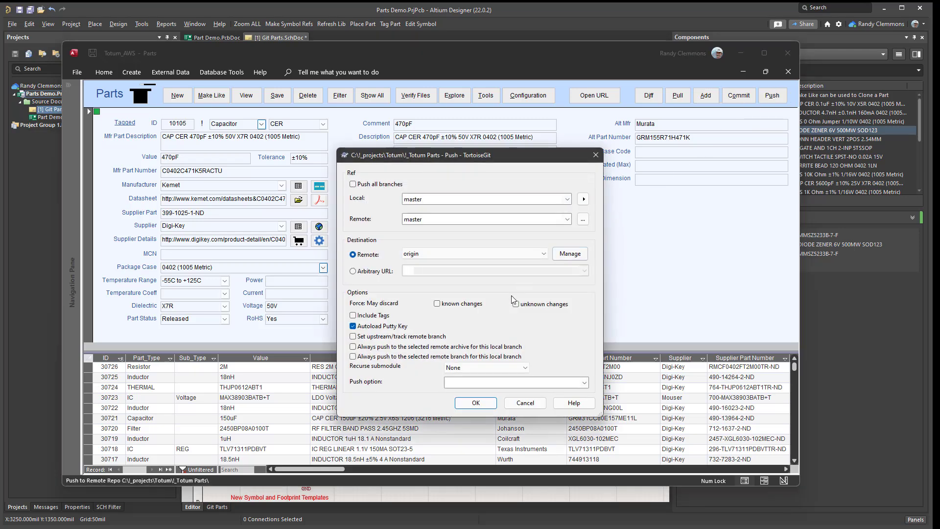
{"action": "left_click", "coordinate": [475, 402]}
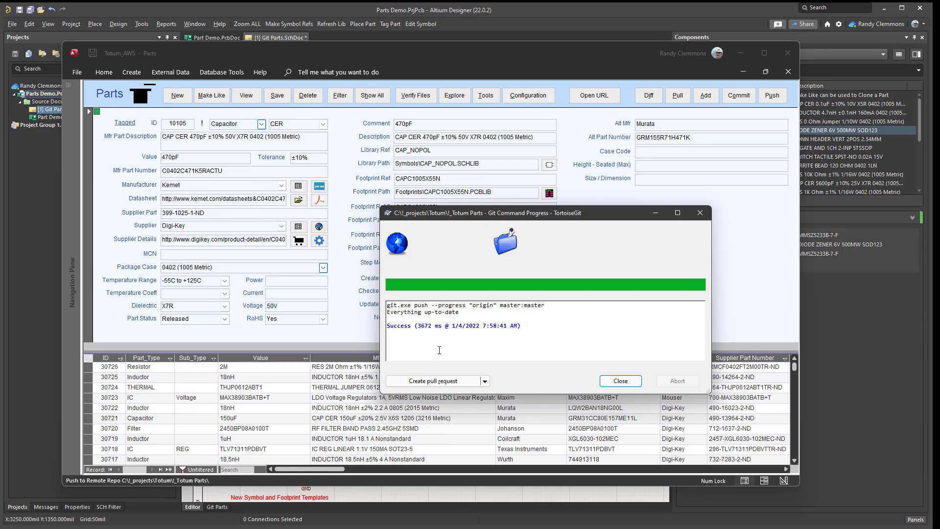
Close the Git push progress report and minimize the parts database window to return to the Altium schematic.
{"action": "left_click", "coordinate": [705, 214]}
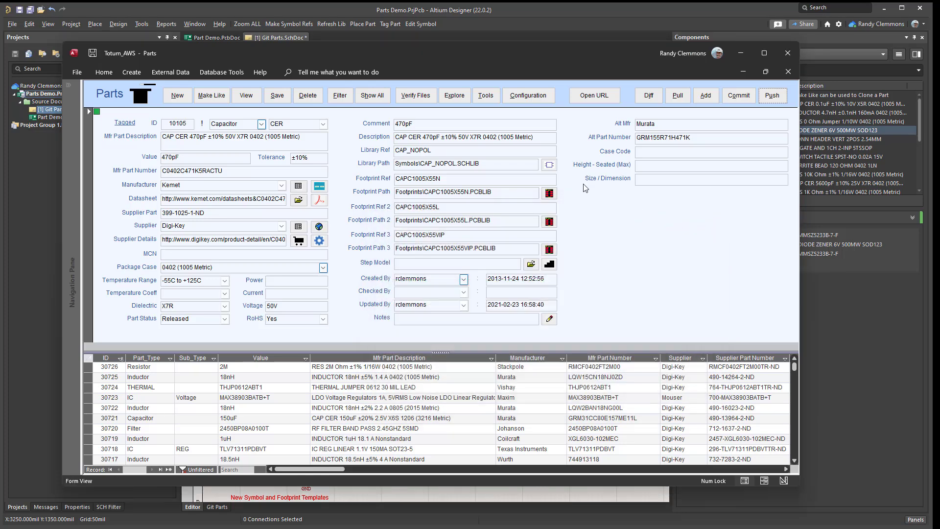
{"action": "left_click_drag", "start_coordinate": [496, 61], "coordinate": [484, 55]}
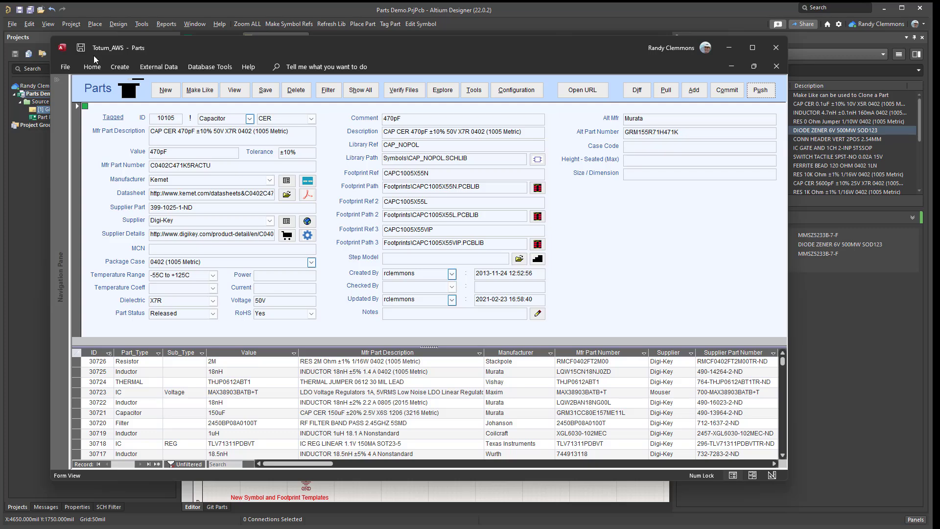
{"action": "left_click", "coordinate": [729, 48]}
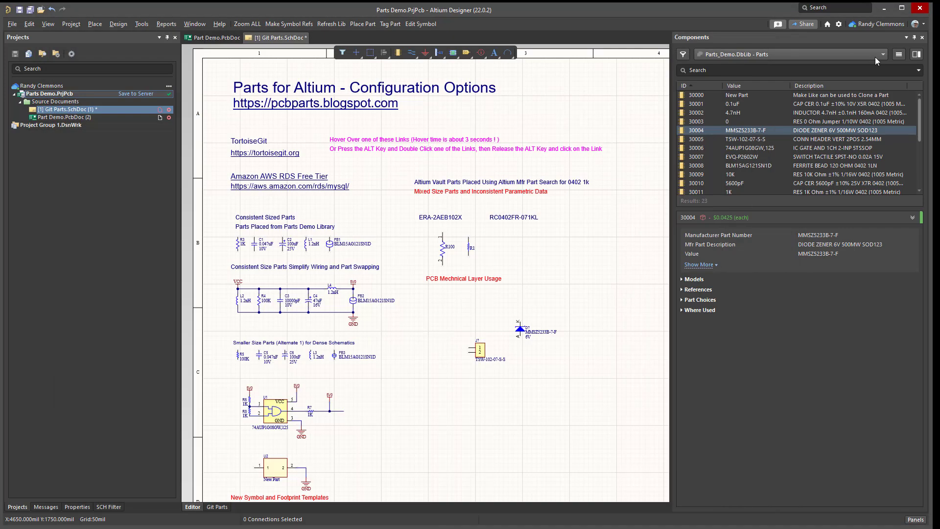
Deactivate Parts_Demo.DbLib in the installed file-based libraries.
{"action": "left_click", "coordinate": [900, 55]}
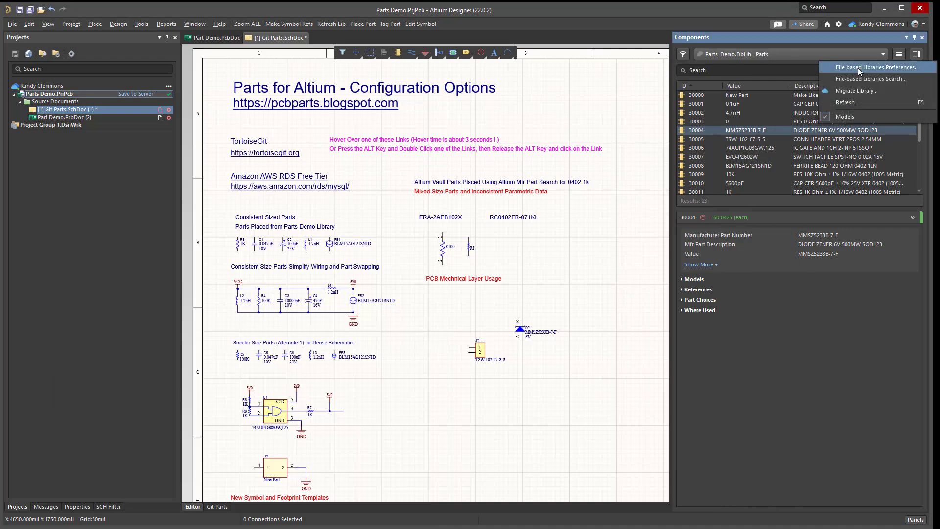
{"action": "left_click", "coordinate": [856, 67]}
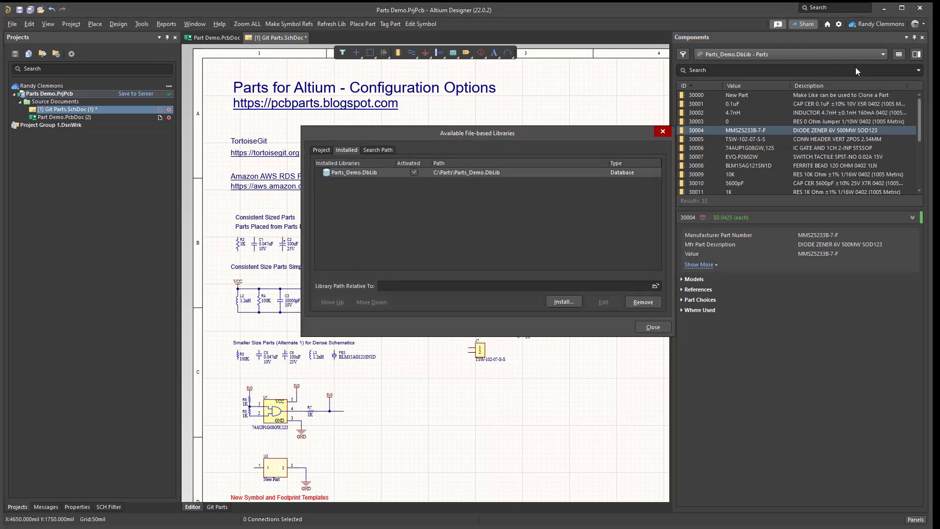
{"action": "left_click", "coordinate": [413, 175]}
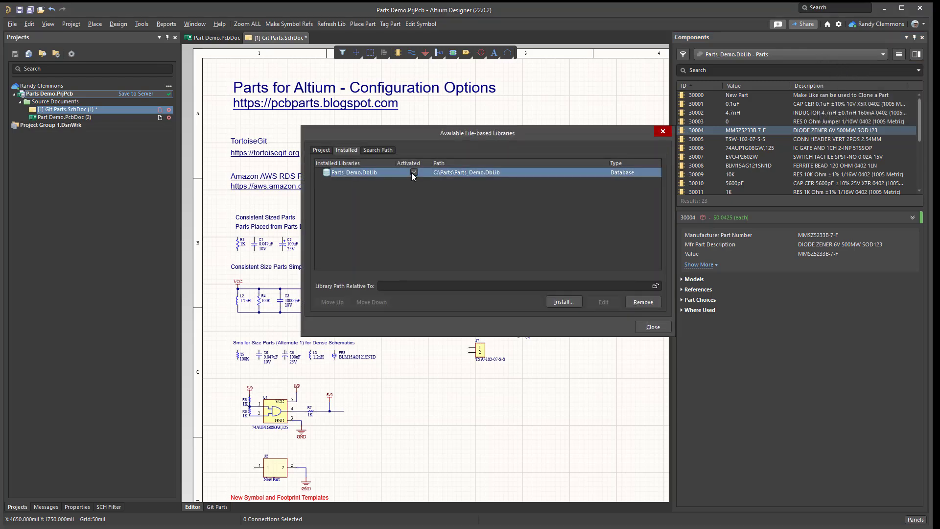
Install Totum.DbLib from C:\!_projects\Totum\!_Totum Parts as a database library and close the library preferences.
{"action": "left_click", "coordinate": [560, 302]}
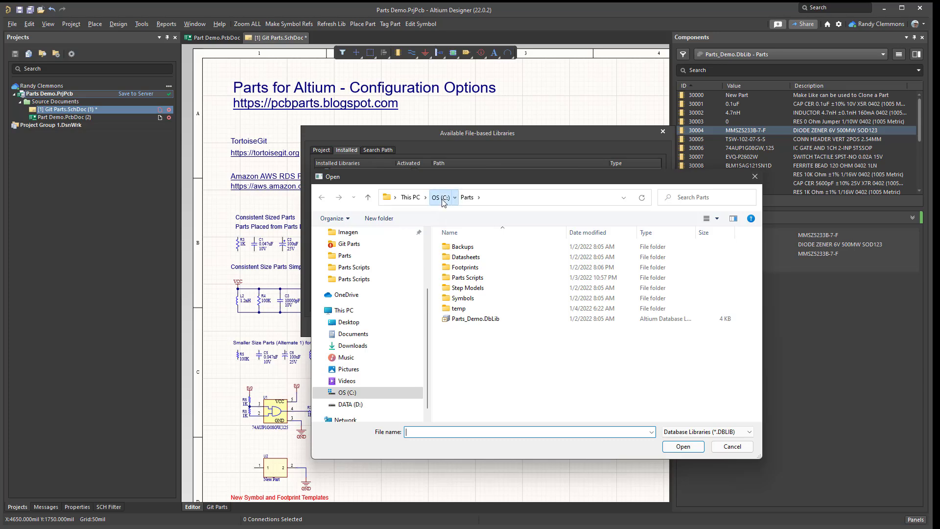
{"action": "left_click", "coordinate": [440, 197]}
{"action": "double_click", "coordinate": [462, 248]}
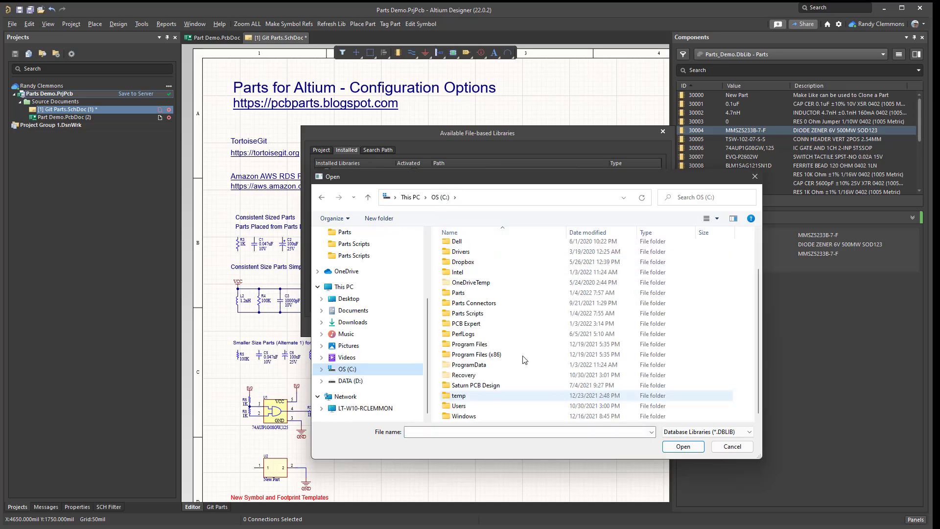
{"action": "scroll", "coordinate": [494, 288], "scroll_direction": "up", "scroll_amount": 2}
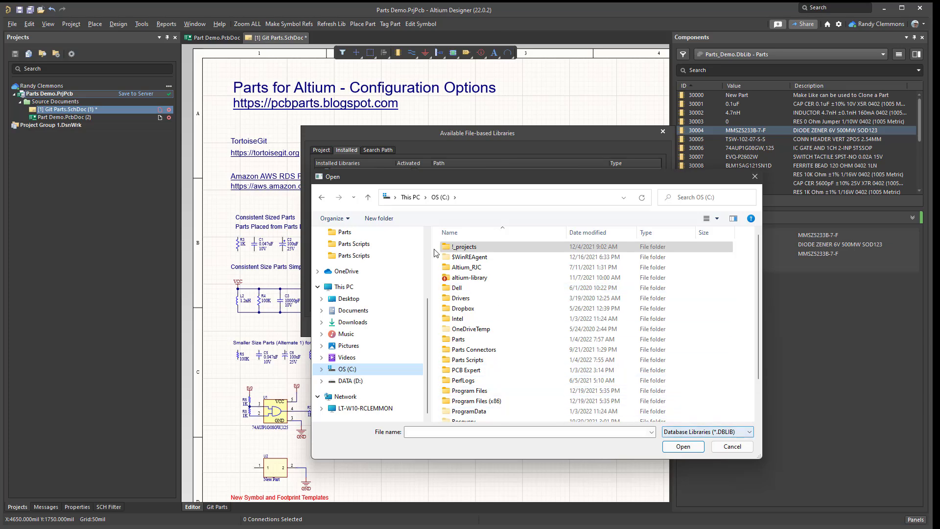
{"action": "left_click", "coordinate": [463, 249]}
{"action": "double_click", "coordinate": [462, 249]}
{"action": "double_click", "coordinate": [460, 267]}
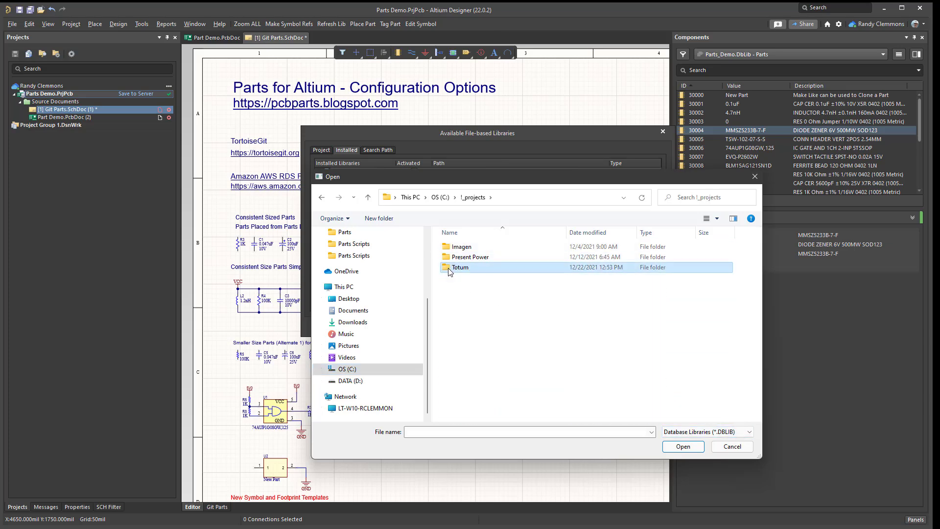
{"action": "scroll", "coordinate": [497, 331], "scroll_direction": "down", "scroll_amount": 3}
{"action": "scroll", "coordinate": [484, 294], "scroll_direction": "up", "scroll_amount": 3}
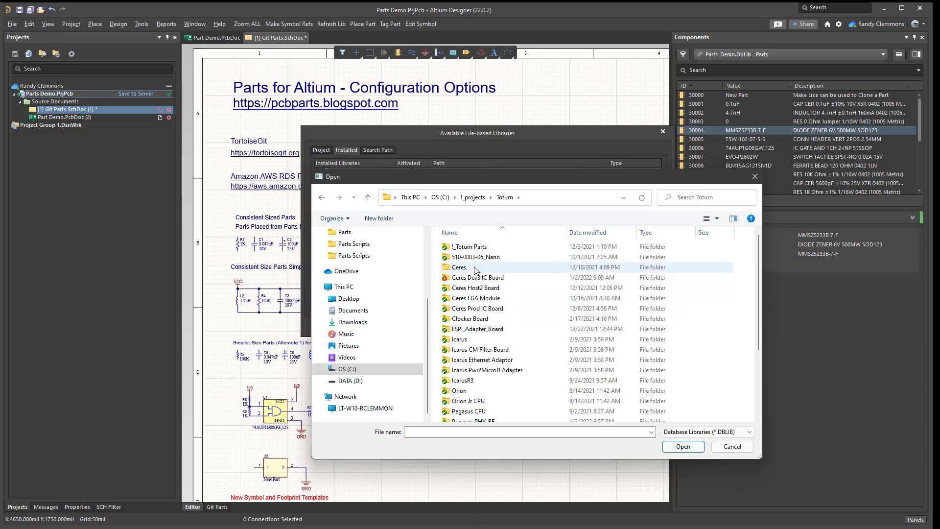
{"action": "left_click", "coordinate": [468, 247]}
{"action": "double_click", "coordinate": [468, 248]}
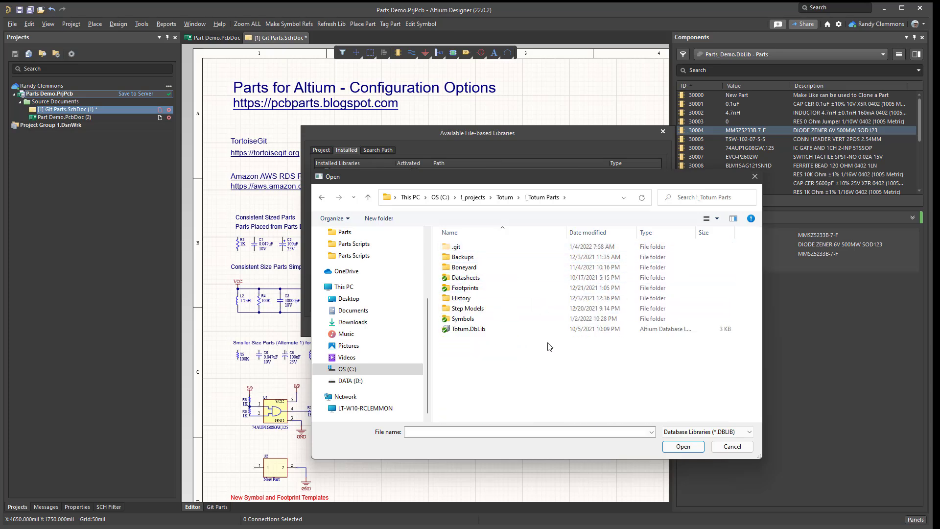
{"action": "double_click", "coordinate": [468, 330]}
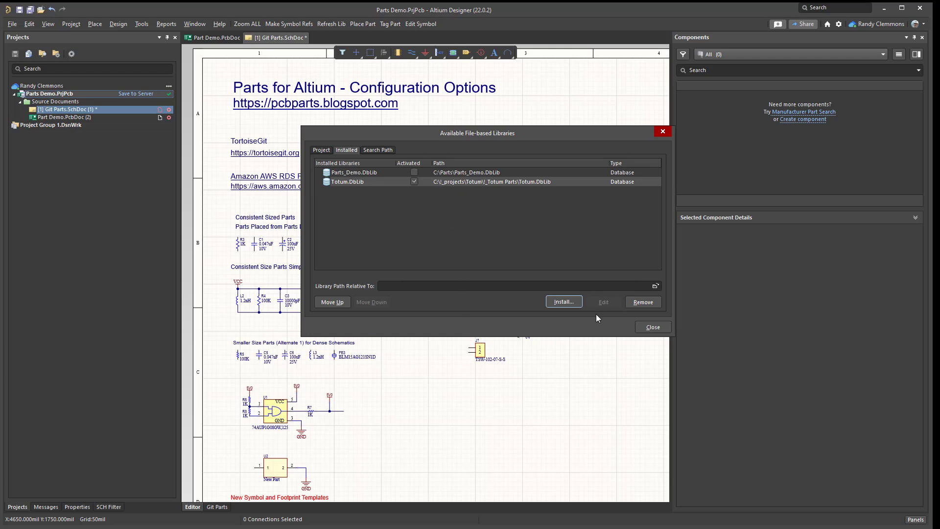
{"action": "left_click", "coordinate": [663, 131]}
Browse the Totum.DbLib - parts library and show the symbol and footprint models of component 30678, REF3440T.
{"action": "left_click", "coordinate": [884, 54]}
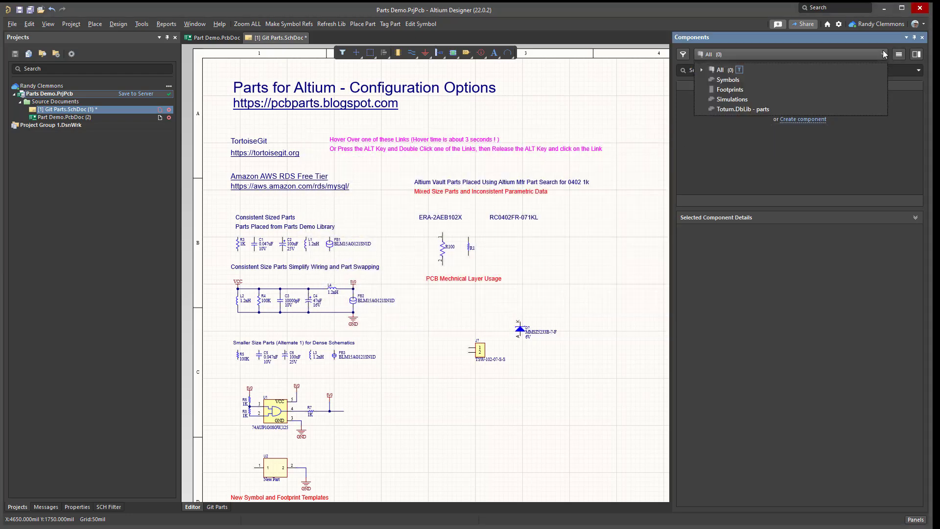
{"action": "left_click", "coordinate": [732, 109]}
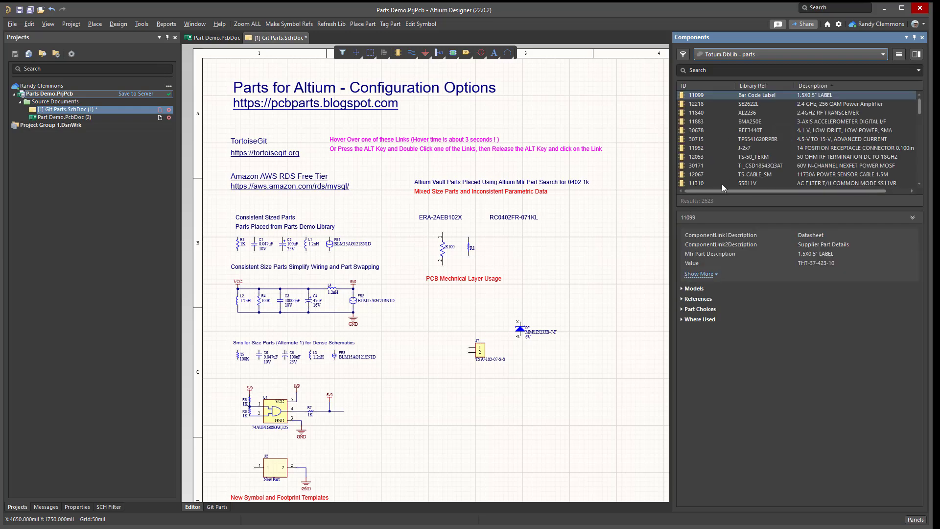
{"action": "left_click", "coordinate": [696, 131]}
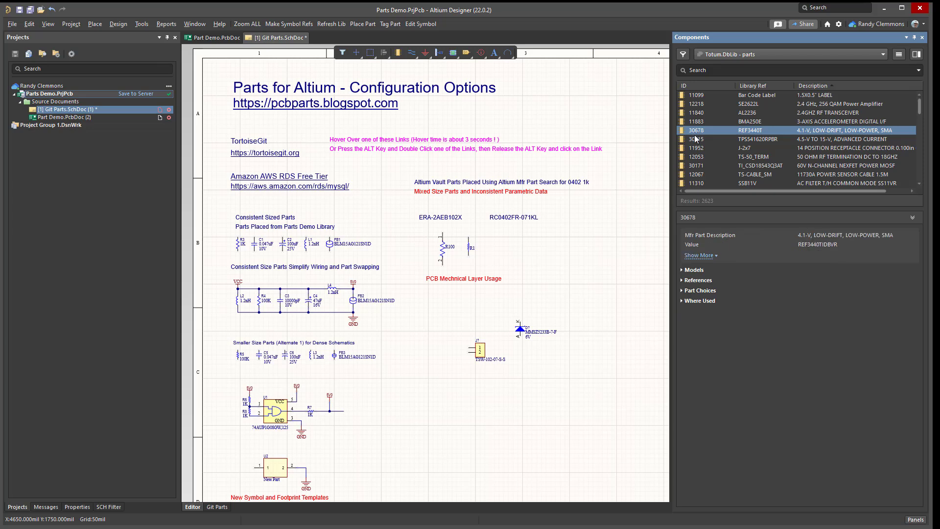
{"action": "left_click", "coordinate": [682, 270]}
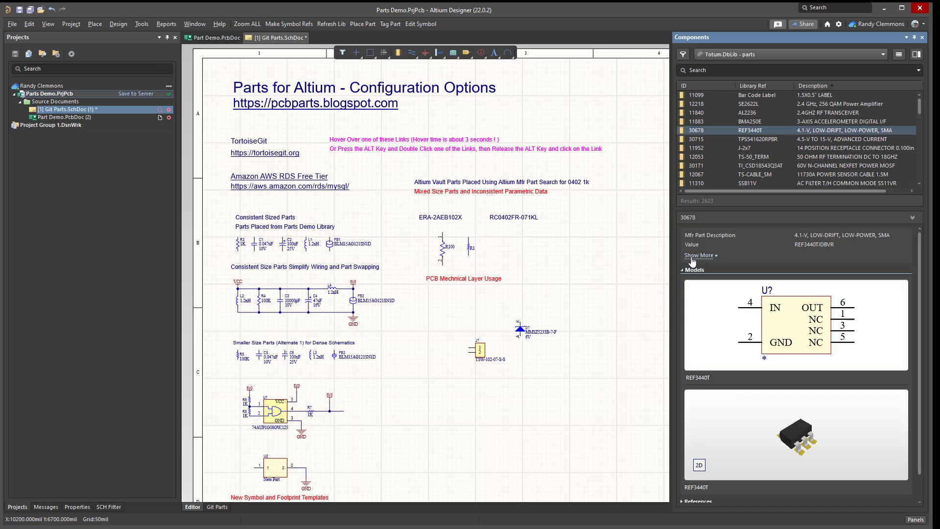
Place the REF3440T, AL2236, Bar Code Label and TI_CSD18543Q3AT parts and two TPS541620RPBR parts on the schematic.
{"action": "left_click_drag", "start_coordinate": [696, 130], "coordinate": [572, 264]}
{"action": "left_click_drag", "start_coordinate": [705, 113], "coordinate": [590, 353]}
{"action": "left_click_drag", "start_coordinate": [695, 95], "coordinate": [564, 124]}
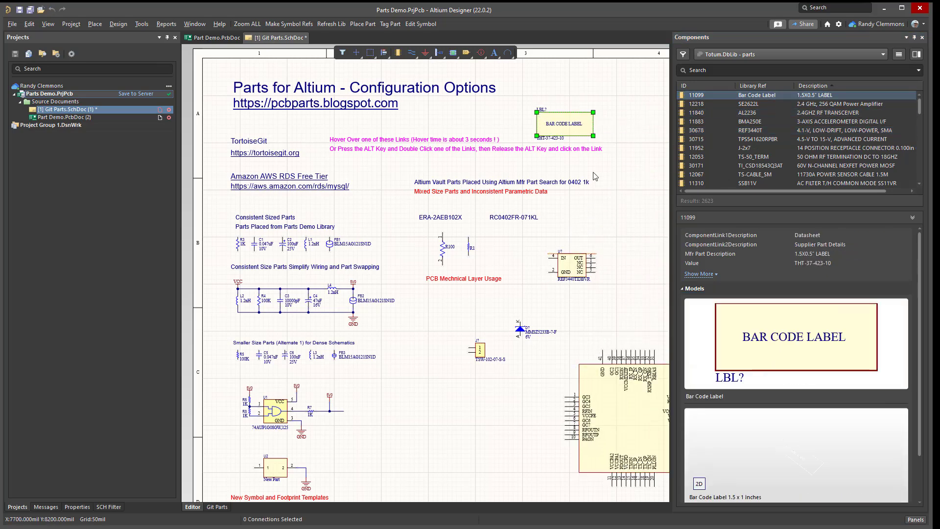
{"action": "left_click_drag", "start_coordinate": [690, 139], "coordinate": [438, 431]}
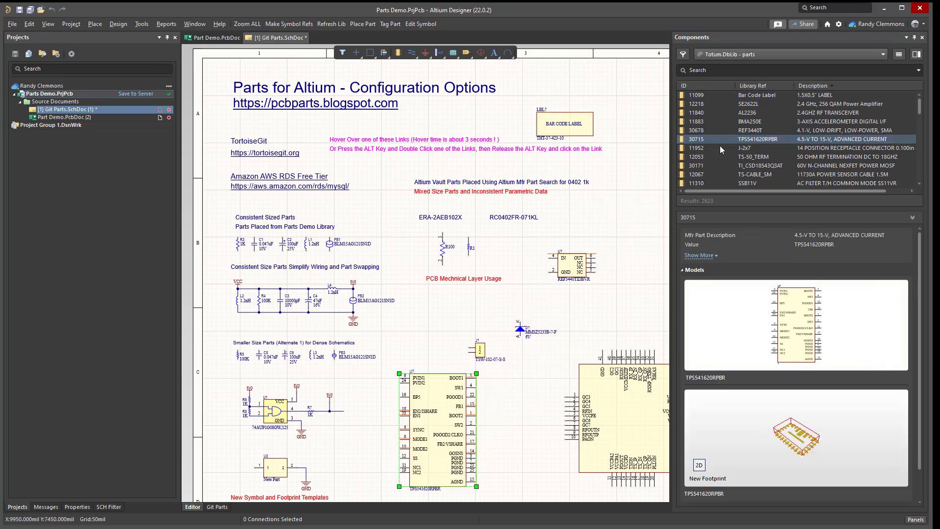
{"action": "left_click_drag", "start_coordinate": [693, 166], "coordinate": [598, 199]}
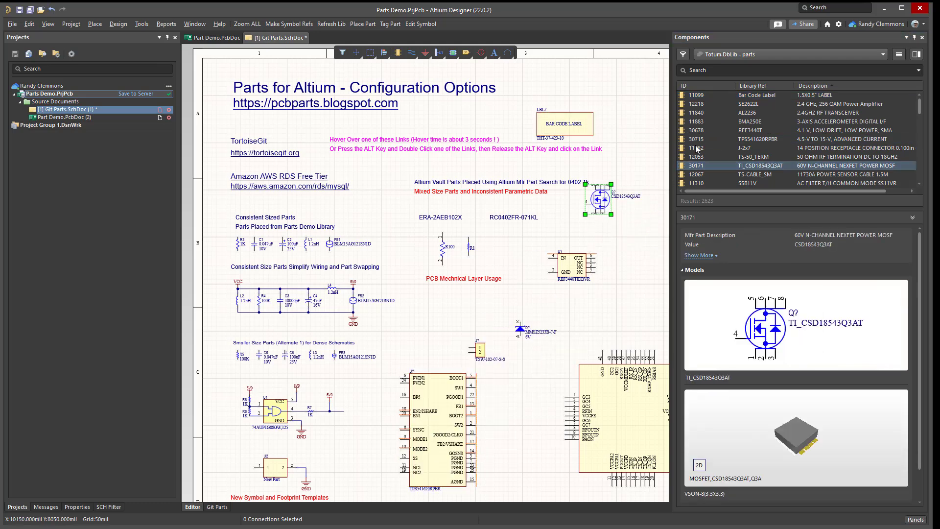
{"action": "left_click_drag", "start_coordinate": [690, 139], "coordinate": [619, 105]}
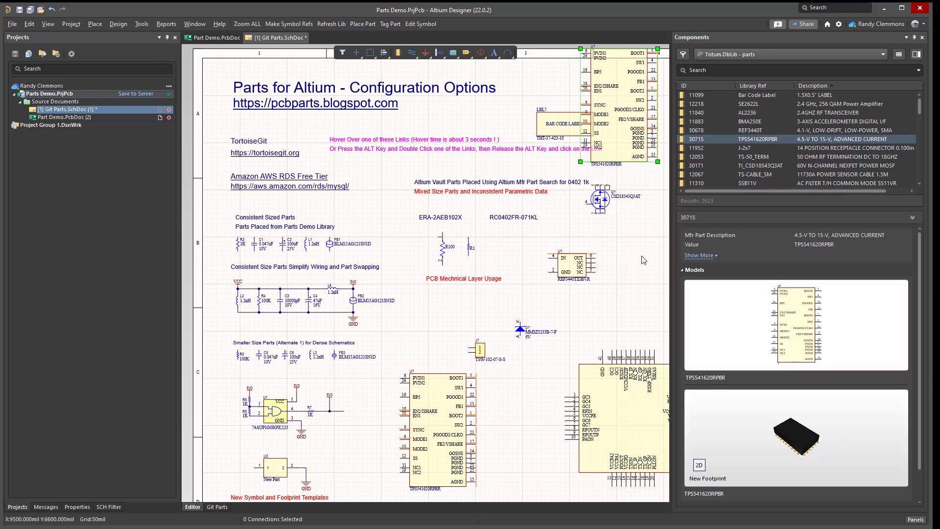
Undo the Totum part placements and delete the MMSZ5233B-7-F diode and TSW-102-07-S-S connector from the schematic.
{"action": "key", "text": "ctrl+z"}
{"action": "key", "text": "ctrl+z"}
{"action": "key", "text": "ctrl+z"}
{"action": "key", "text": "ctrl+z"}
{"action": "key", "text": "ctrl+z"}
{"action": "key", "text": "ctrl+z"}
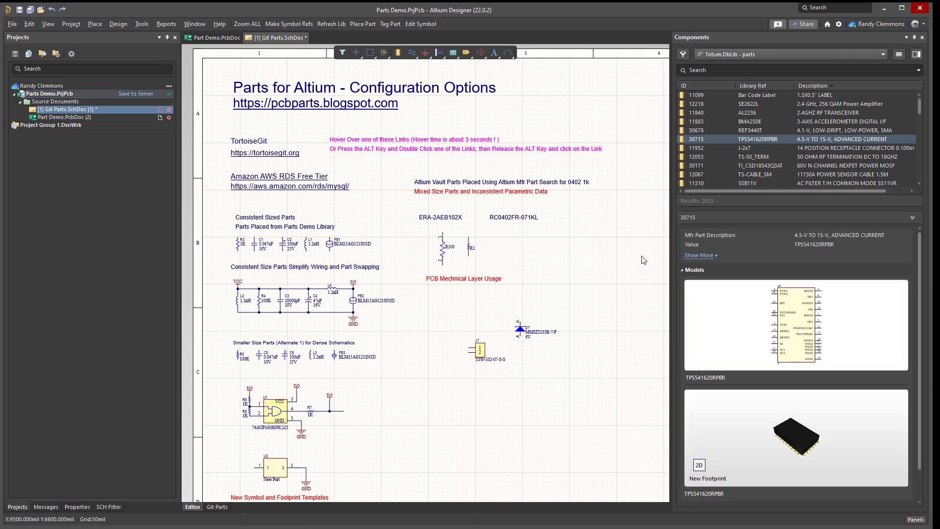
{"action": "left_click_drag", "start_coordinate": [601, 387], "coordinate": [443, 308]}
{"action": "key", "text": "Delete"}
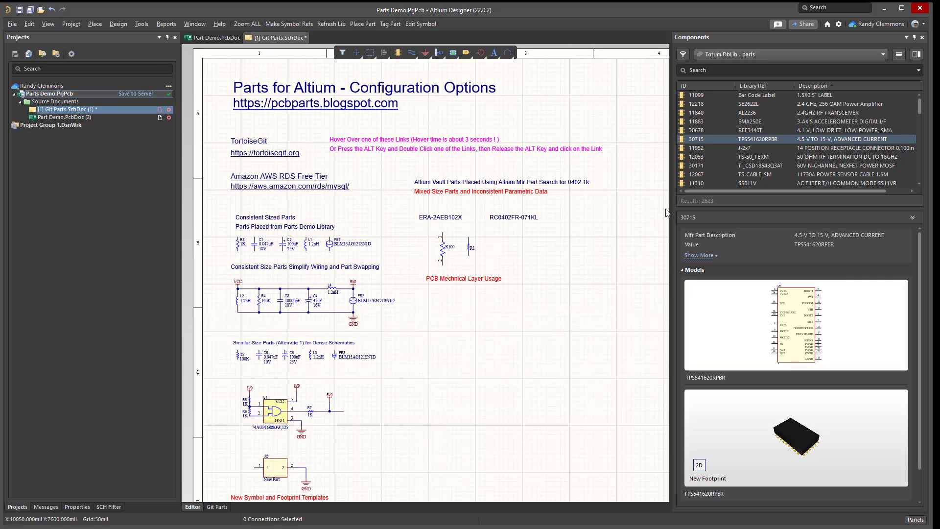
Sort the Totum component list by ID and view the column options for the Description column.
{"action": "left_click", "coordinate": [696, 89]}
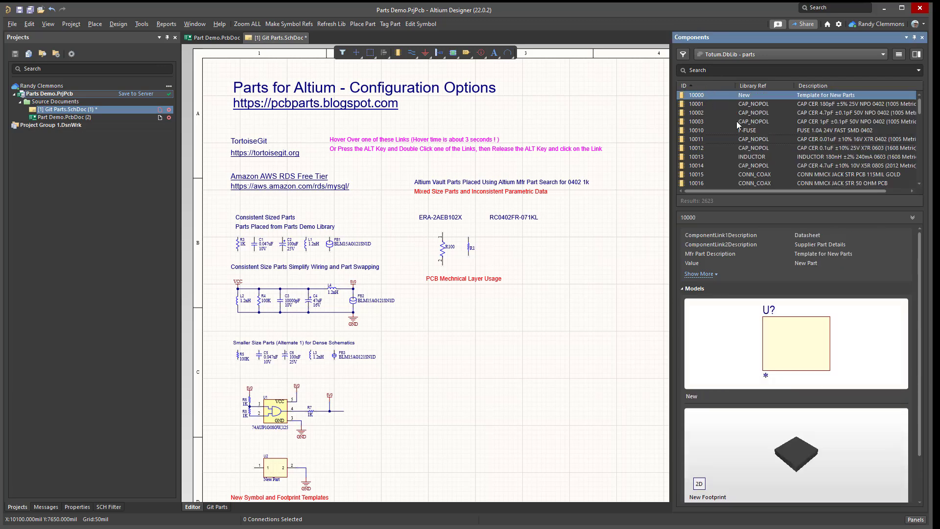
{"action": "right_click", "coordinate": [847, 84]}
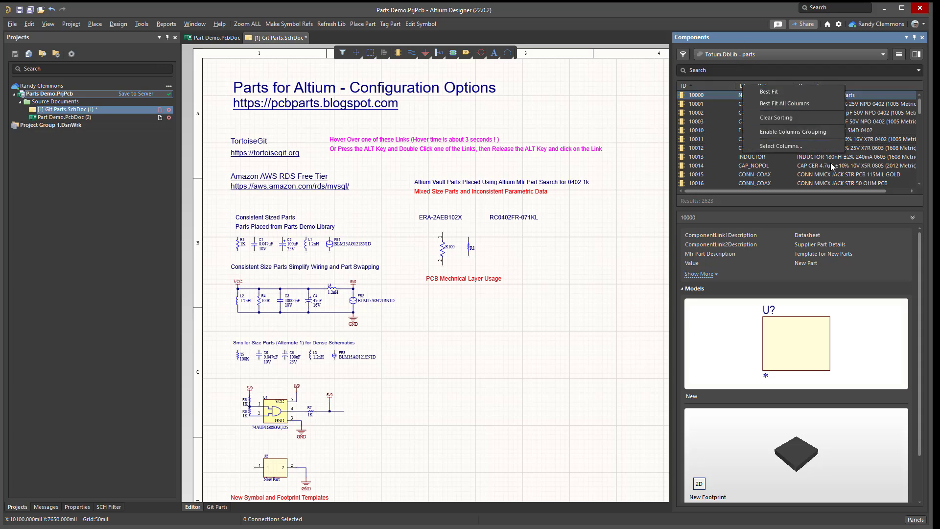
{"action": "left_click", "coordinate": [561, 361]}
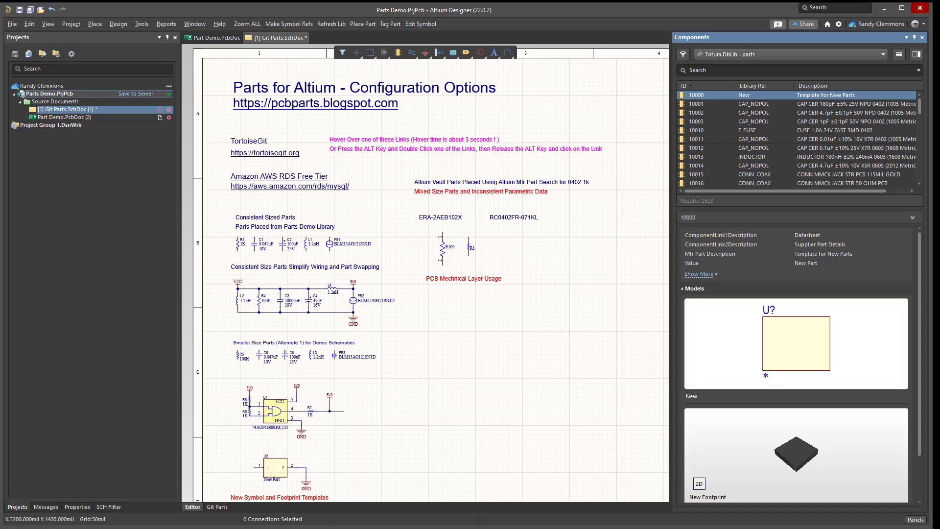
Switch to the Totum_AWS parts database, view the Parts blog linked from the form title, and minimize the browser.
{"action": "mouse_move", "coordinate": [188, 528]}
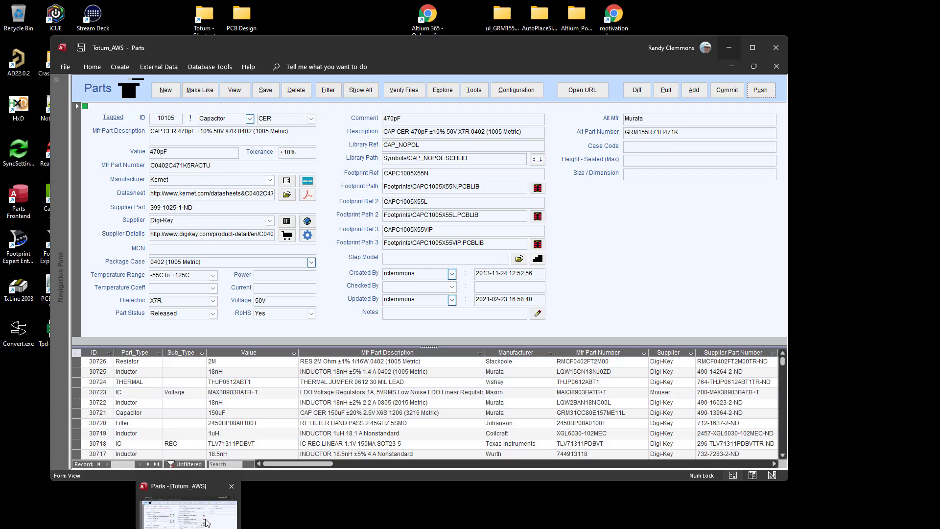
{"action": "left_click", "coordinate": [205, 524]}
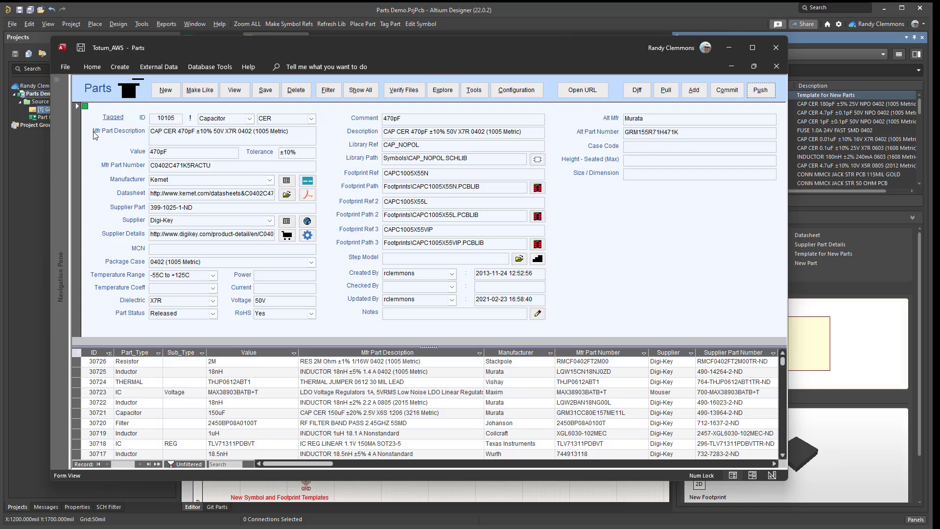
{"action": "left_click", "coordinate": [96, 93]}
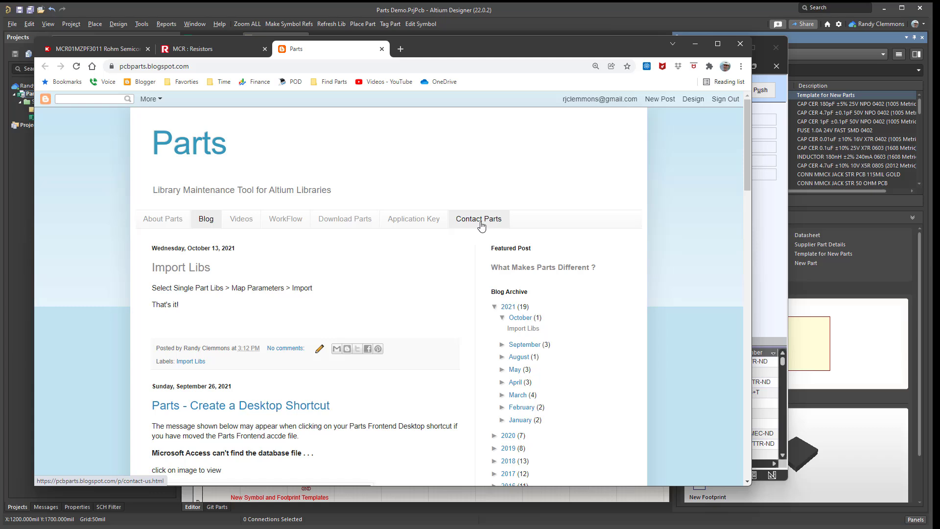
{"action": "left_click", "coordinate": [694, 48]}
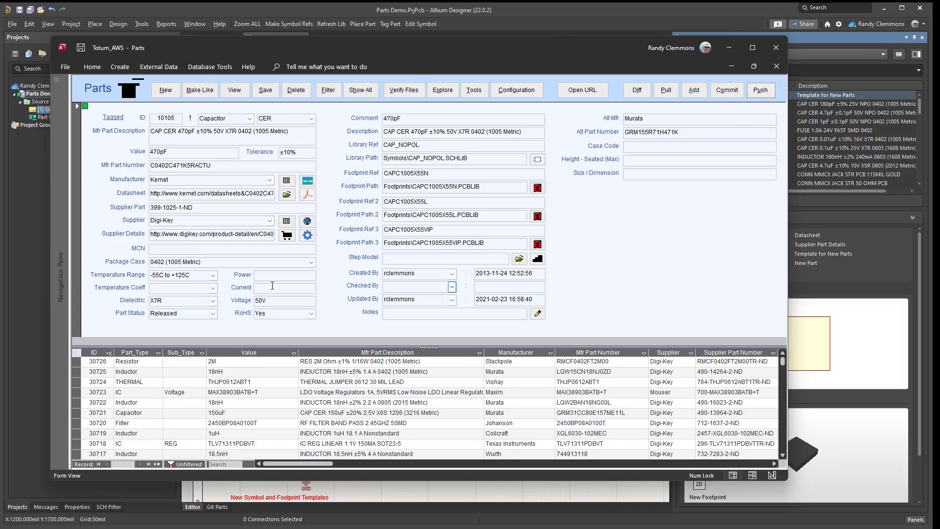
Open the parts database configuration and load the Parts SVNDBLIB Demo.ini configuration file.
{"action": "left_click", "coordinate": [511, 98]}
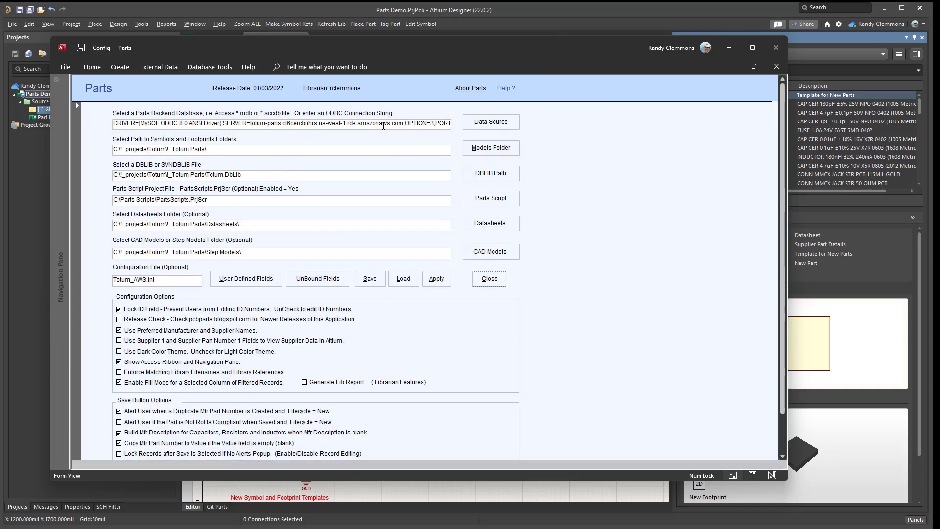
{"action": "left_click", "coordinate": [729, 47]}
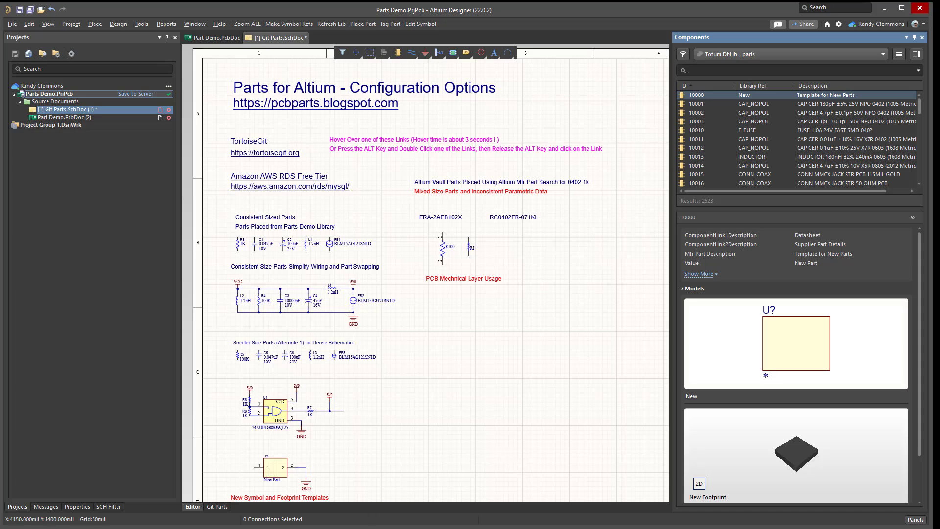
{"action": "left_click", "coordinate": [146, 528]}
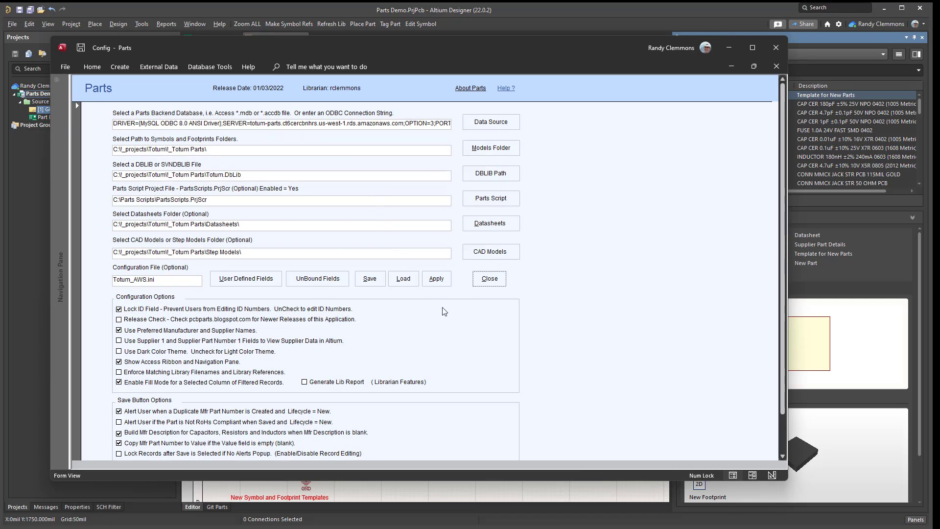
{"action": "left_click", "coordinate": [403, 278]}
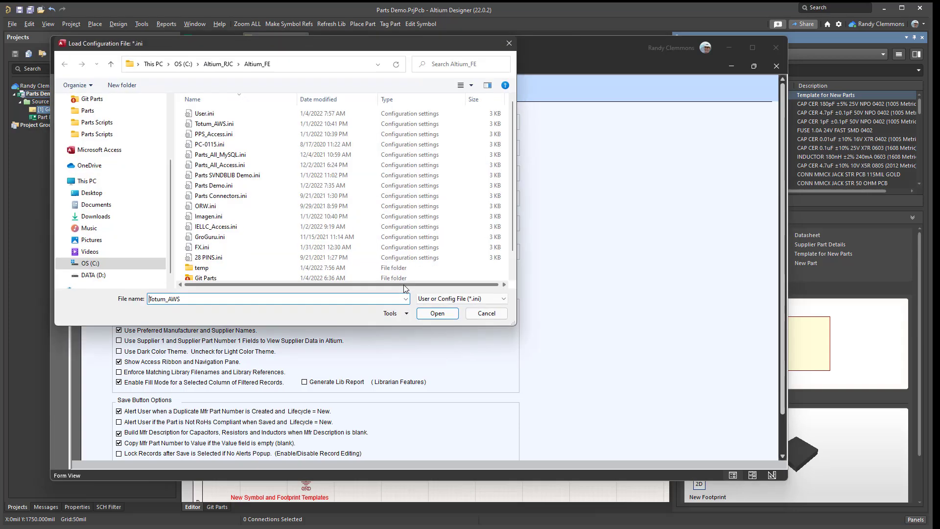
{"action": "double_click", "coordinate": [230, 175]}
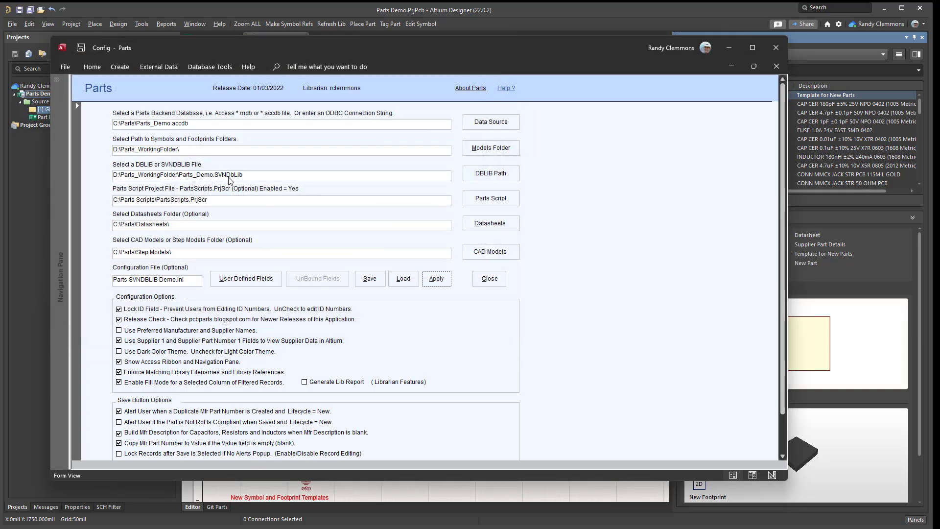
Apply the loaded SVNDBLIB configuration and open the SVNDBLIB cache settings from the parts form.
{"action": "left_click", "coordinate": [435, 279]}
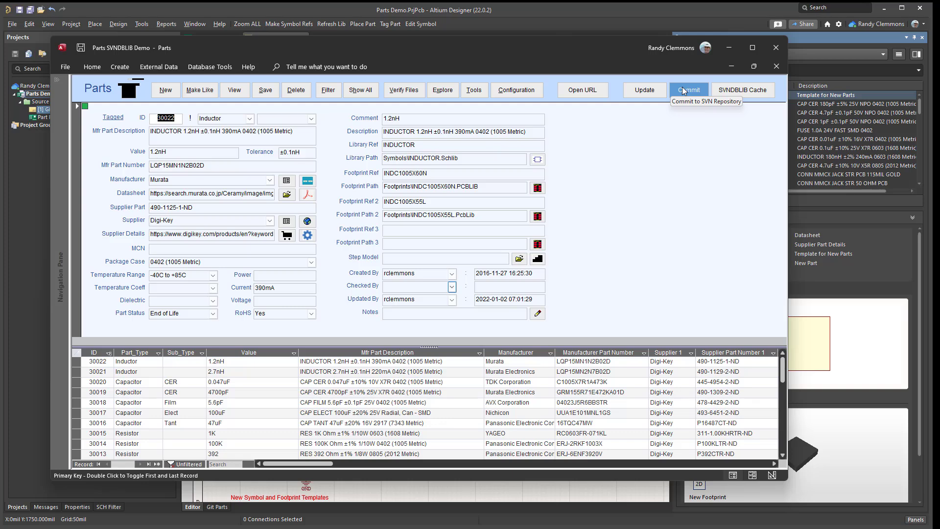
{"action": "left_click", "coordinate": [748, 93]}
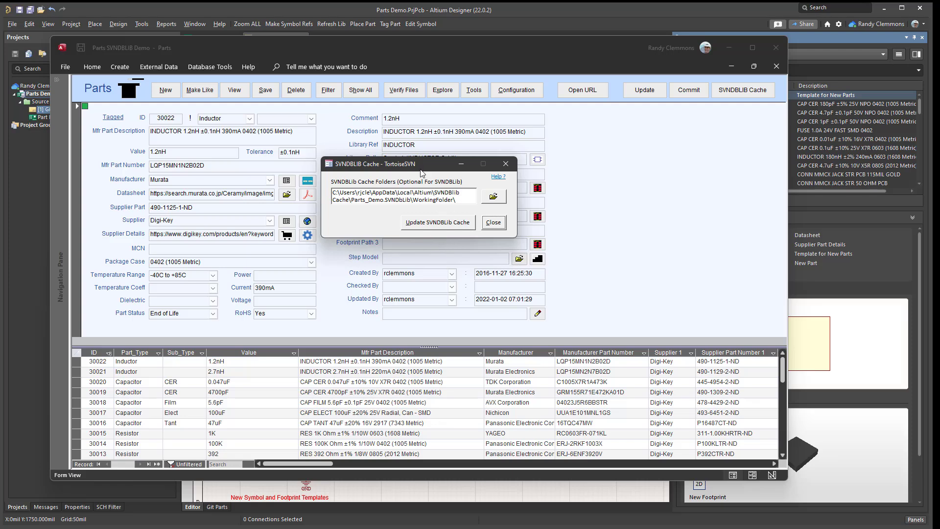
{"action": "left_click_drag", "start_coordinate": [427, 169], "coordinate": [455, 172]}
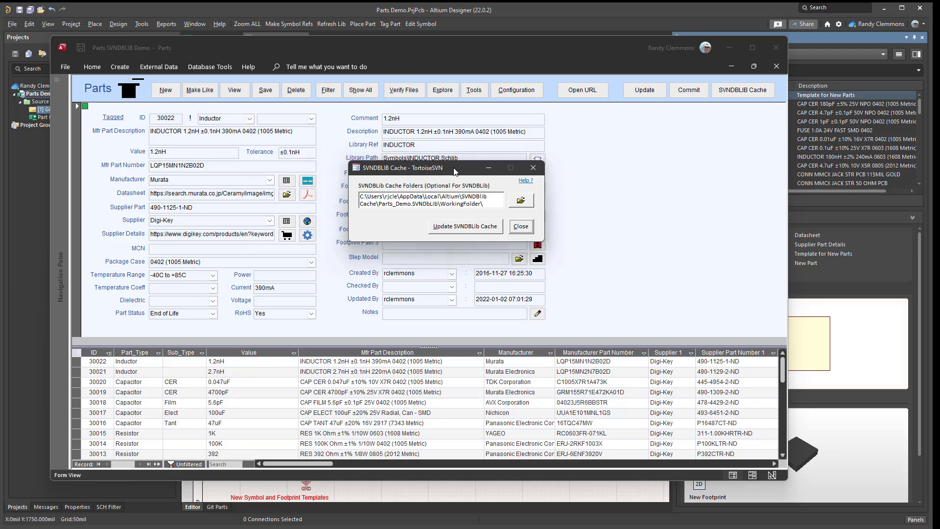
View the contents of the SVNDBLIB cache's WorkingFolder without selecting a folder, and close the cache settings.
{"action": "left_click", "coordinate": [520, 201]}
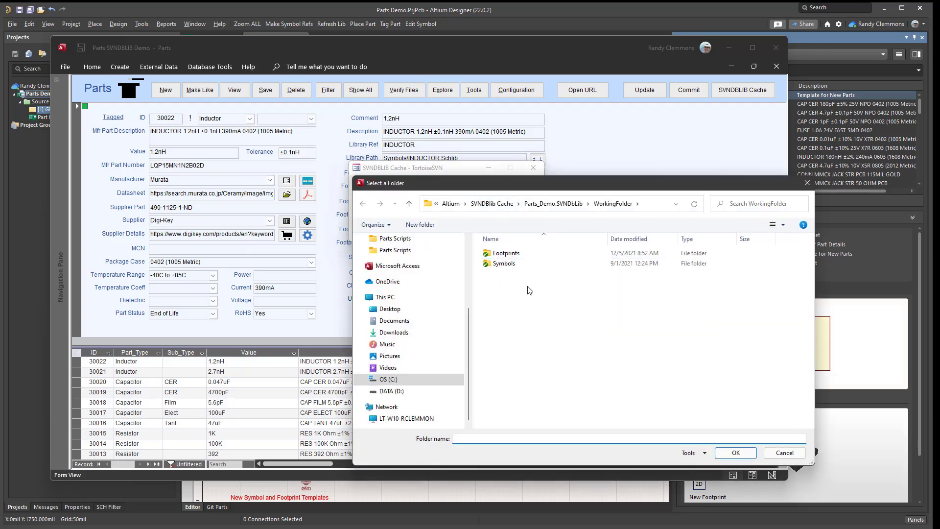
{"action": "left_click", "coordinate": [529, 286]}
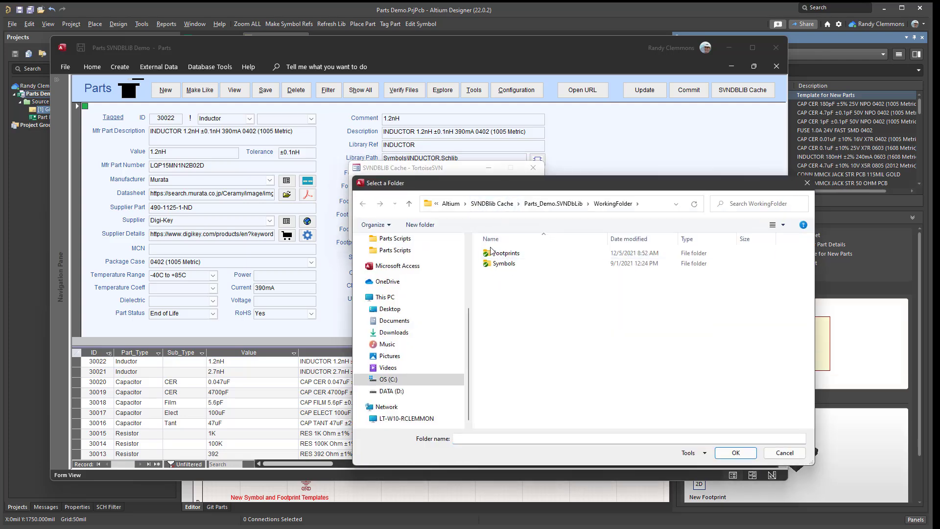
{"action": "left_click", "coordinate": [792, 454]}
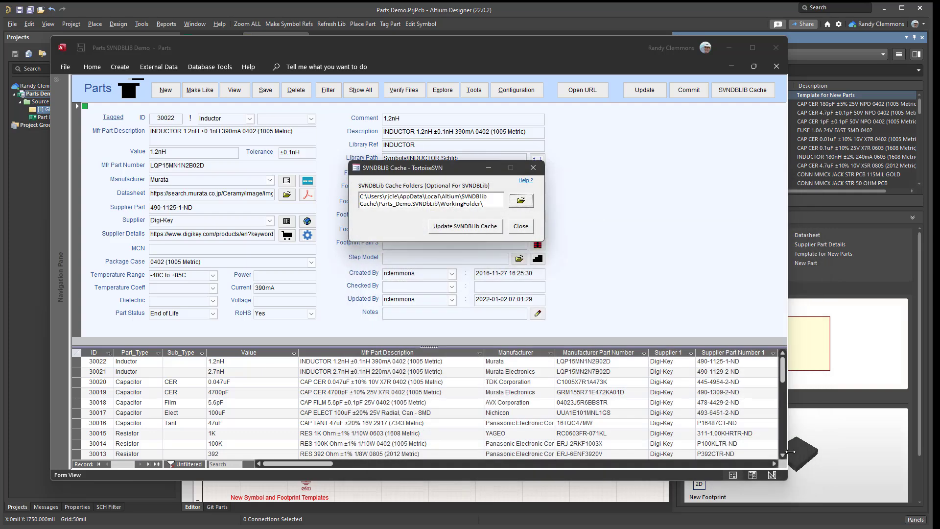
{"action": "left_click", "coordinate": [533, 168]}
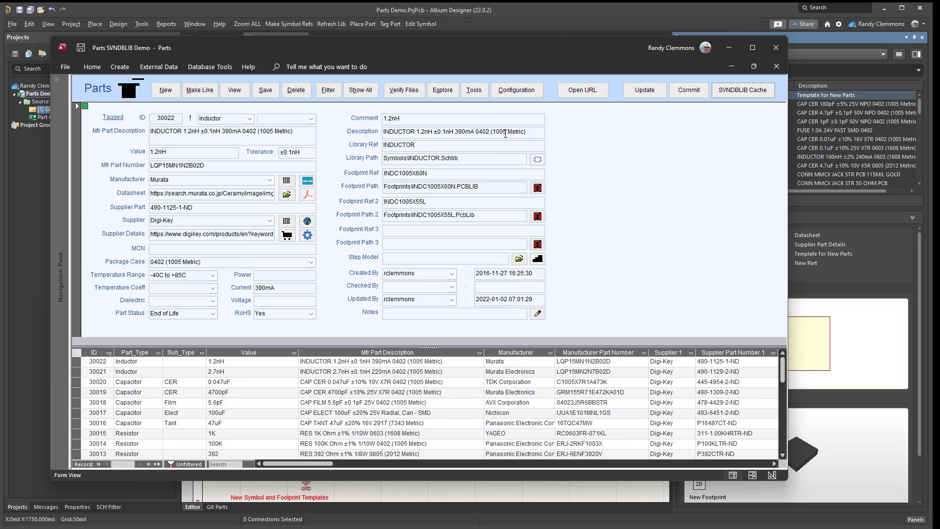
{"action": "left_click", "coordinate": [101, 89]}
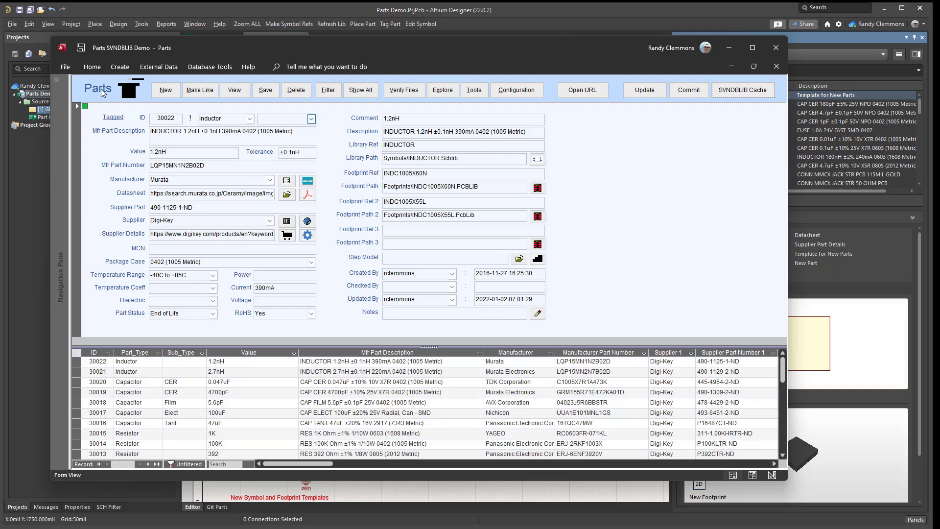